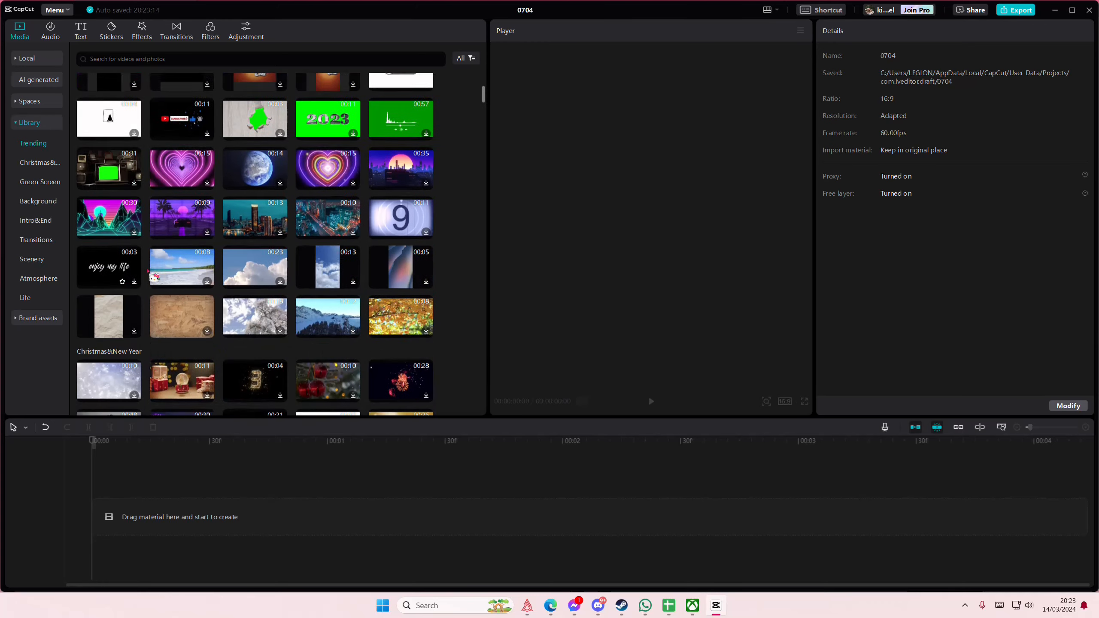
Add the plain white stock clip from the Trending library to the timeline and trim it to 00:00:03:20.
scroll(128, 195, up, 10)
scroll(119, 143, up, 1)
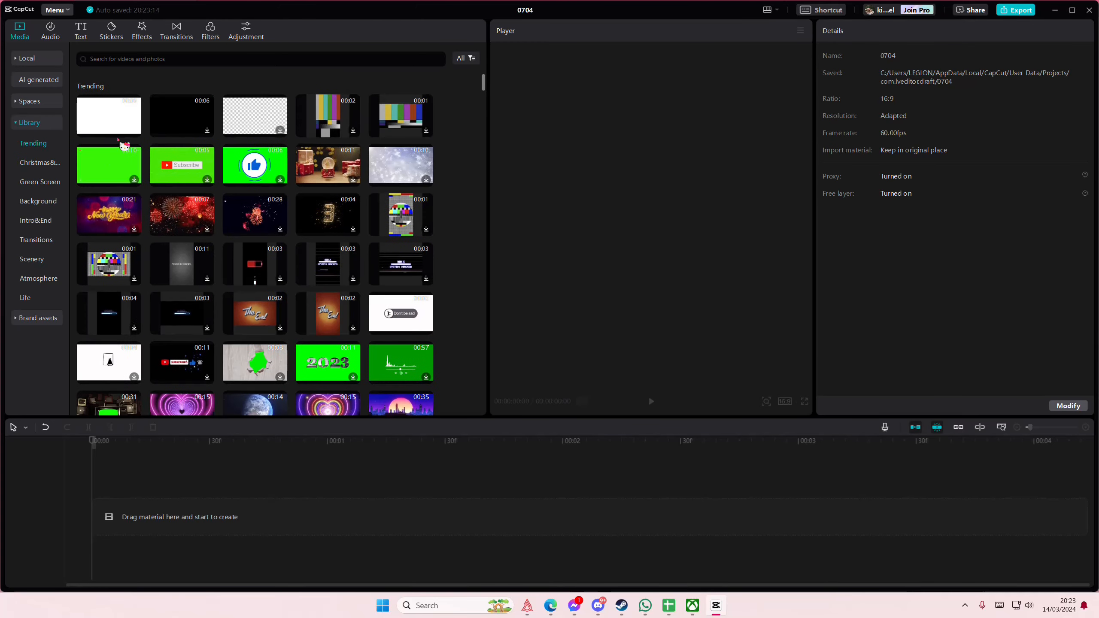
drag(123, 175, 75, 484)
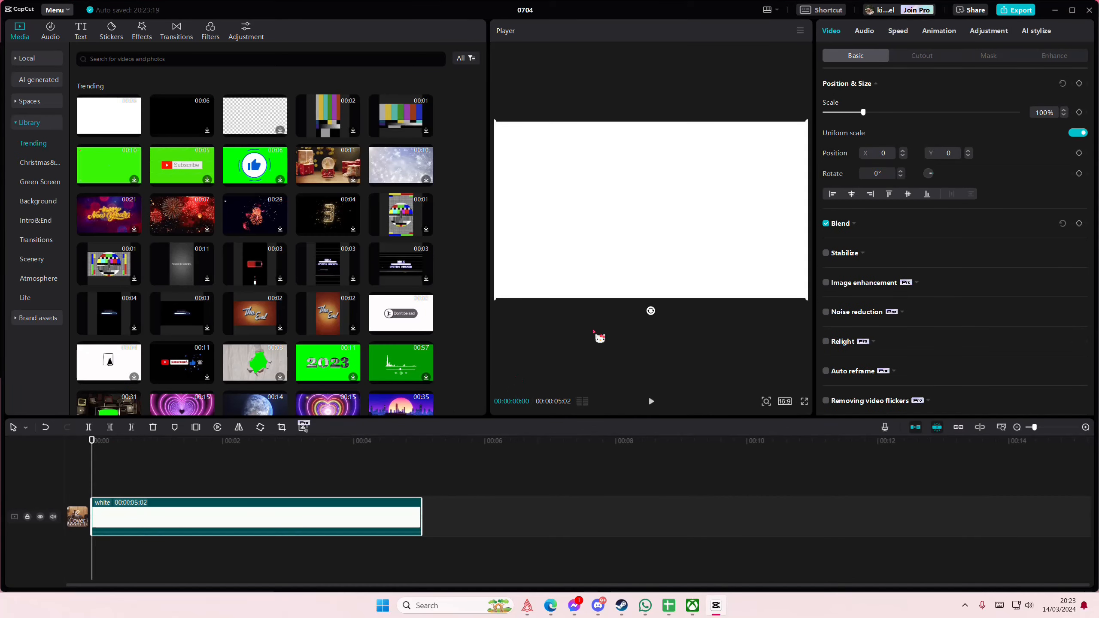
click(979, 56)
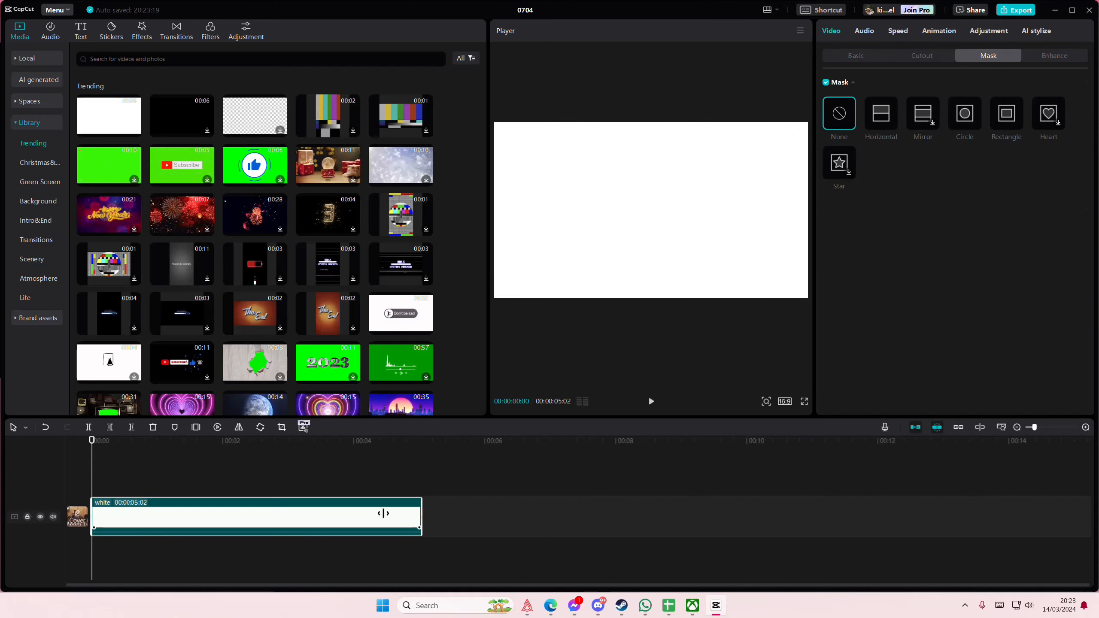
drag(383, 513, 307, 511)
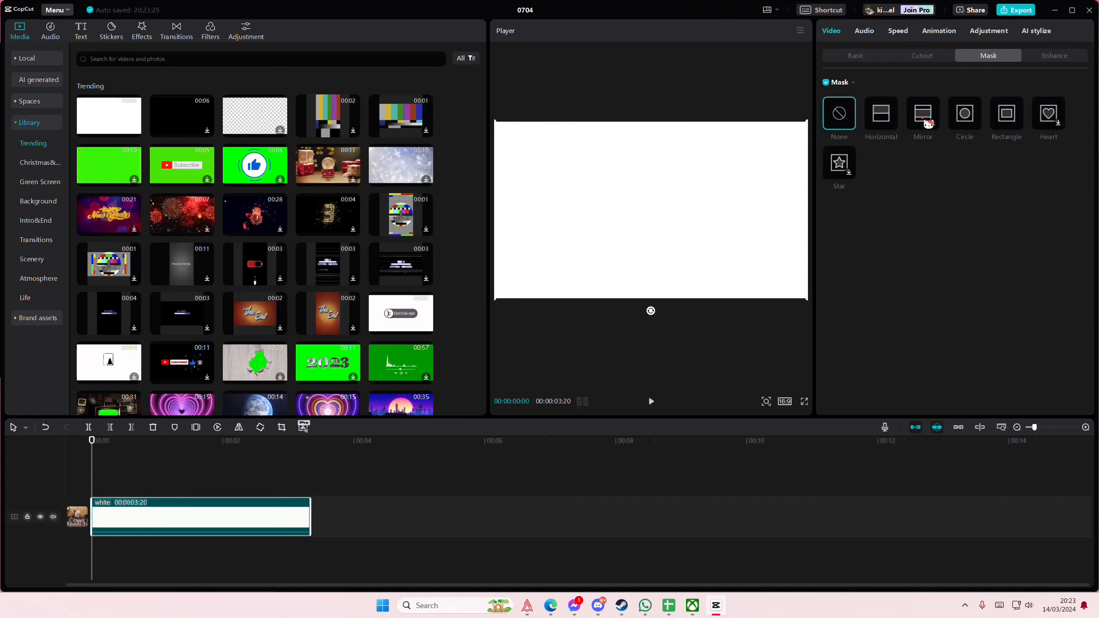
Apply a rectangle mask to the white clip, sized 918 by 288 with round corners at 100 to form a pill.
click(1006, 113)
drag(653, 179, 653, 196)
drag(559, 172, 531, 146)
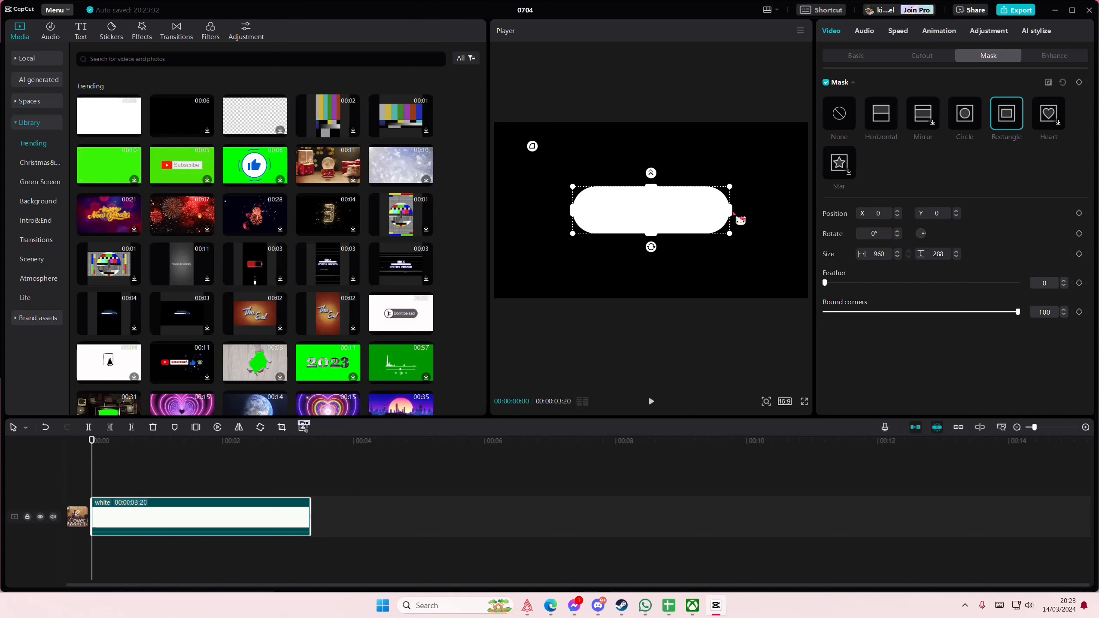
drag(729, 213, 728, 212)
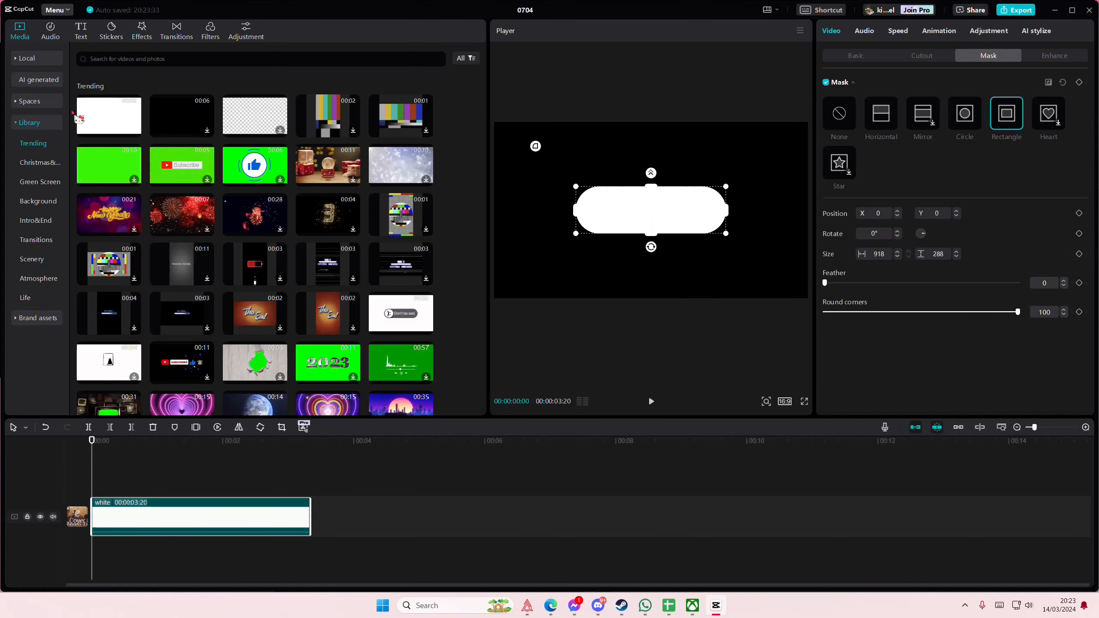
Place the local colour-wheel image above the white clip, scale it to 30% and position it at X -624 inside the pill.
click(45, 61)
drag(377, 192, 308, 498)
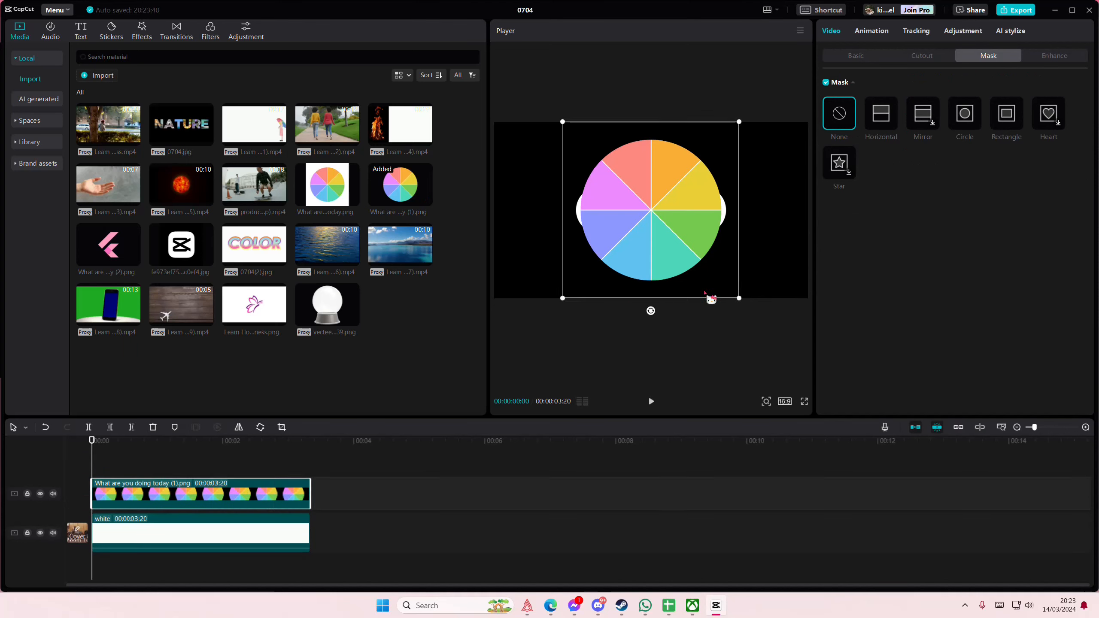
drag(747, 300, 603, 222)
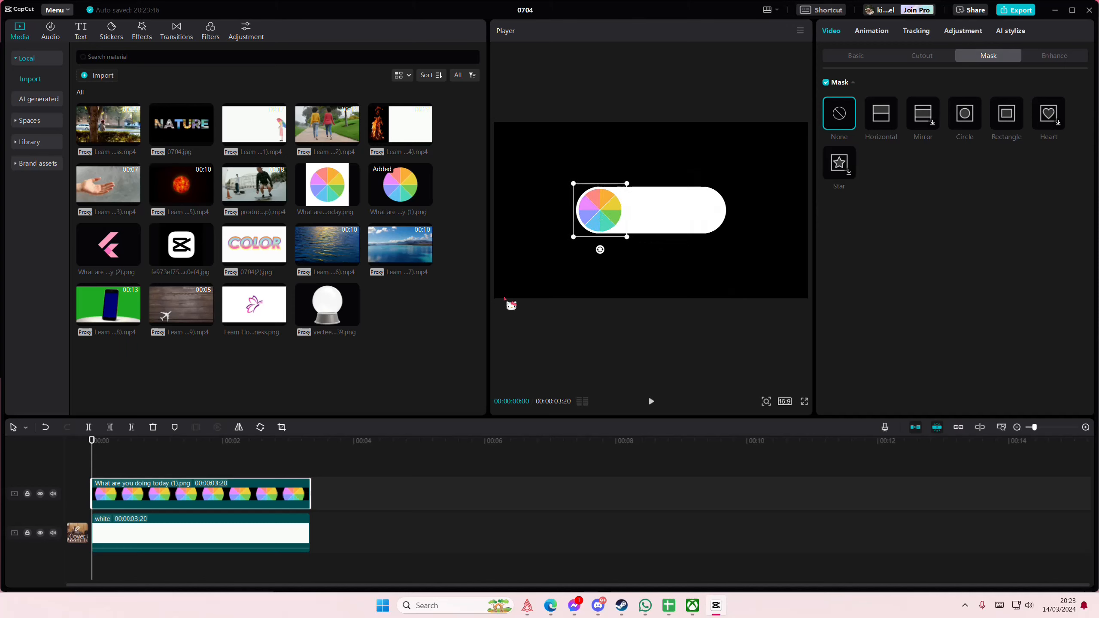
Add a default text at the timeline start between the wheel and white clips and extend it to their end.
click(113, 461)
key(Home)
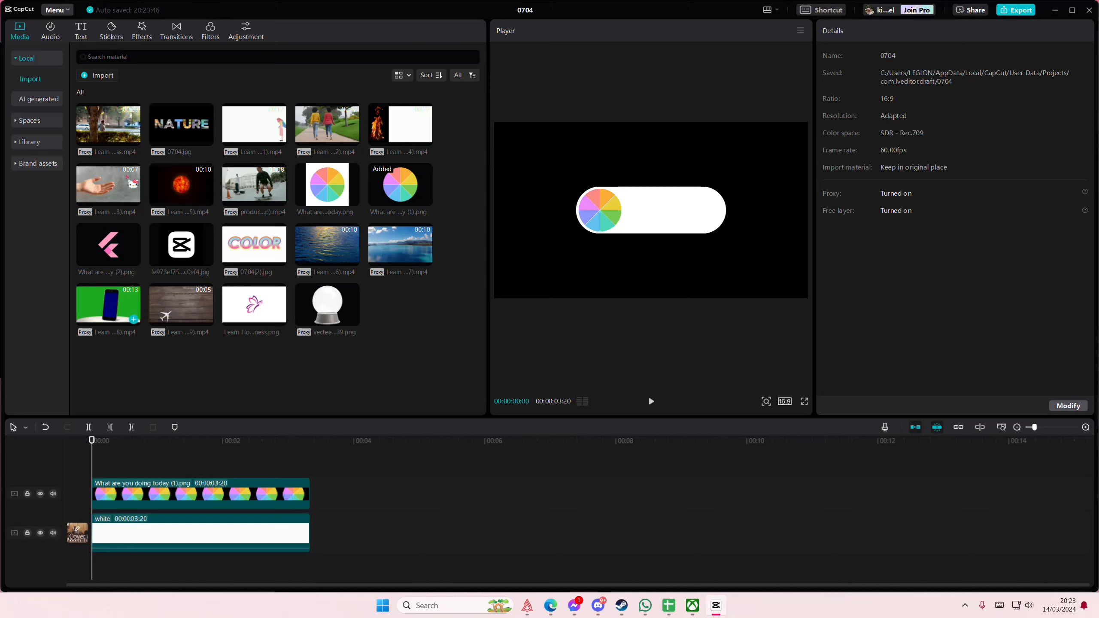
click(80, 30)
drag(99, 85, 81, 507)
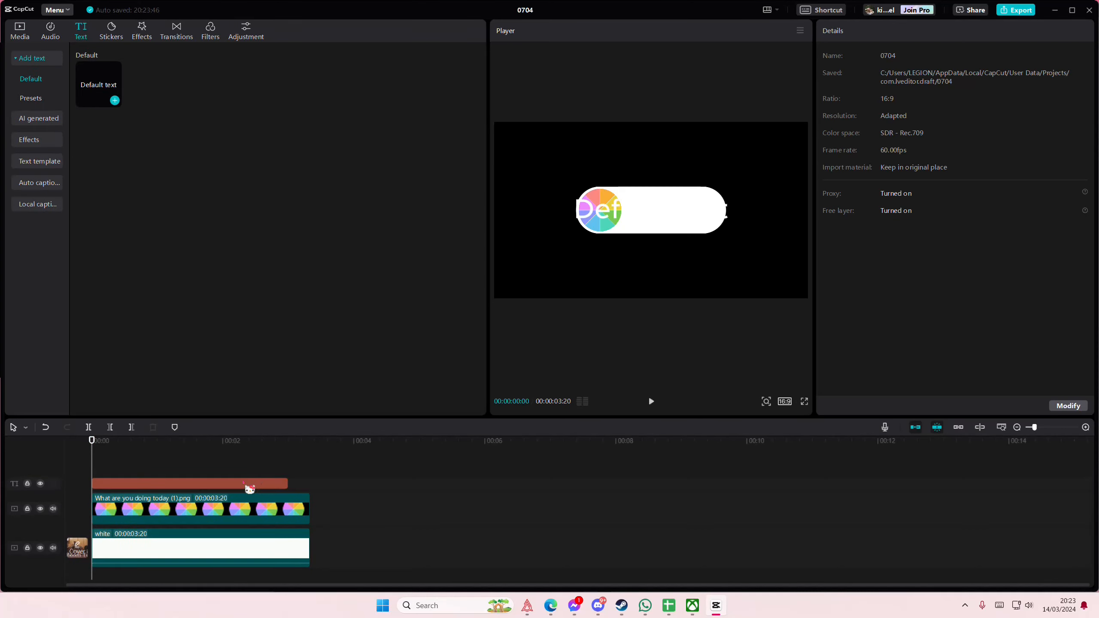
drag(245, 486, 305, 523)
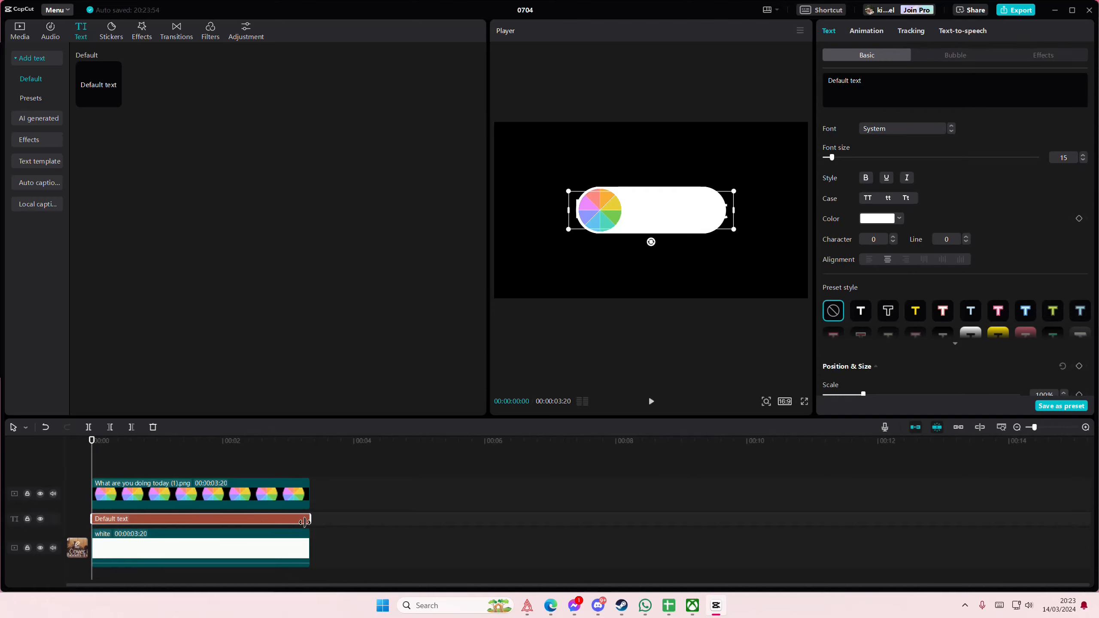
Set the text to HAPPY in black ZY Heaven font, scale it to 84% and fit it beside the wheel.
click(890, 101)
text(HAPPY)
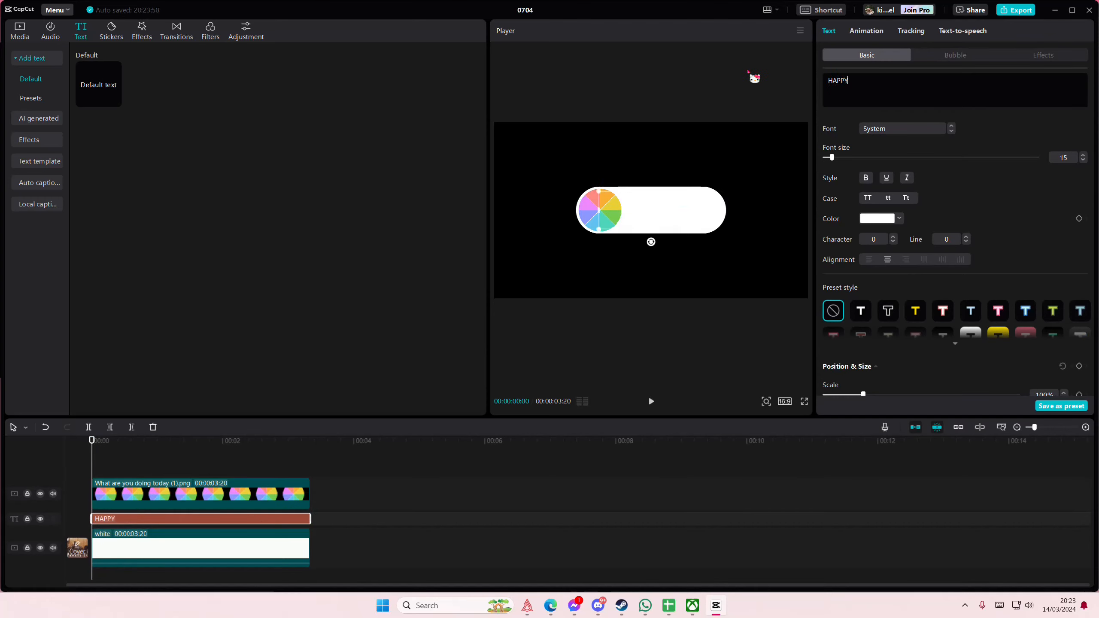
click(888, 130)
click(893, 197)
click(878, 223)
drag(848, 277, 804, 317)
drag(660, 218, 696, 214)
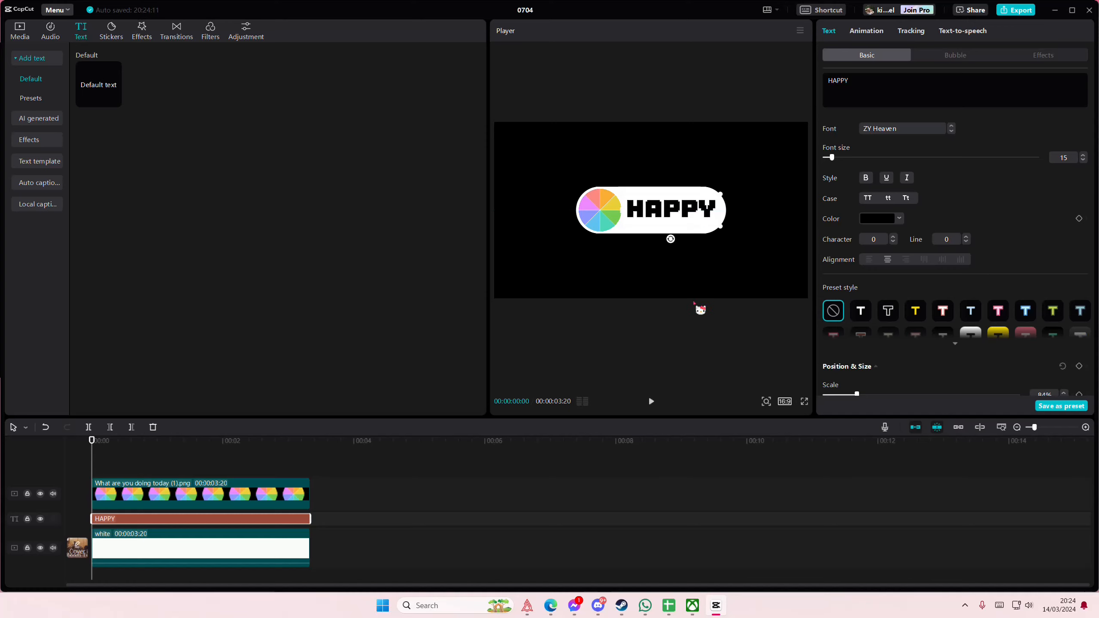
click(189, 459)
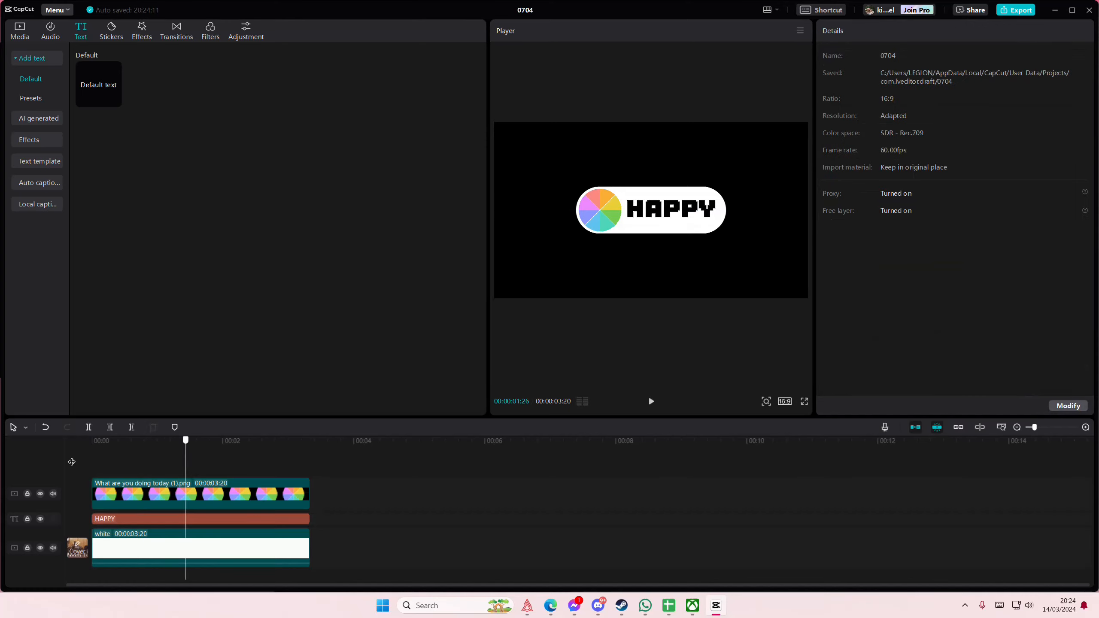
click(157, 519)
key(ctrl+v)
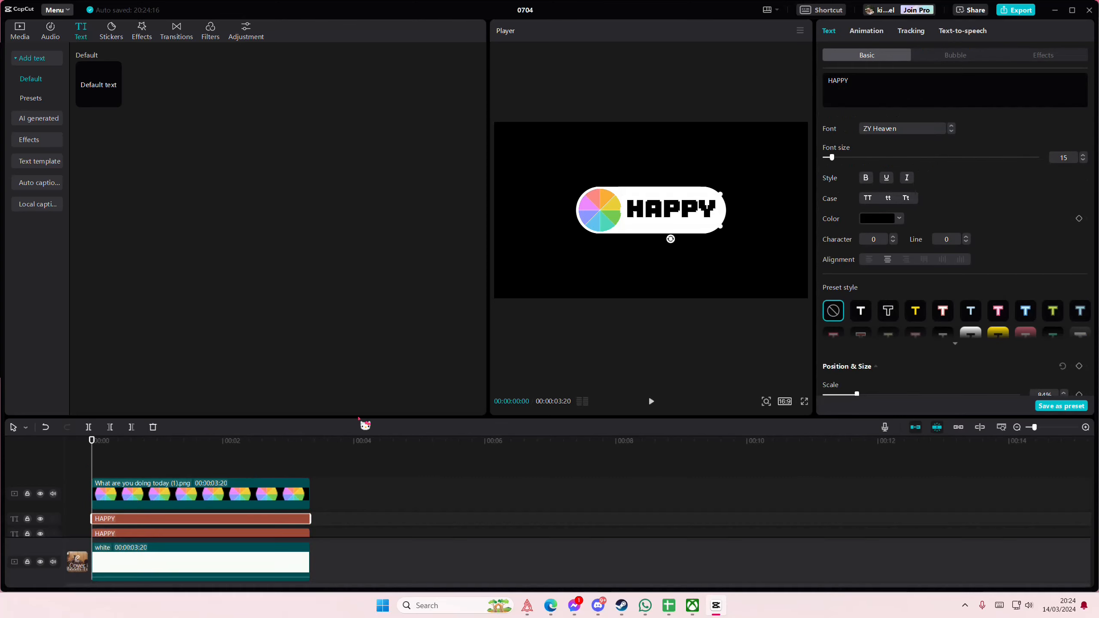
key(Delete)
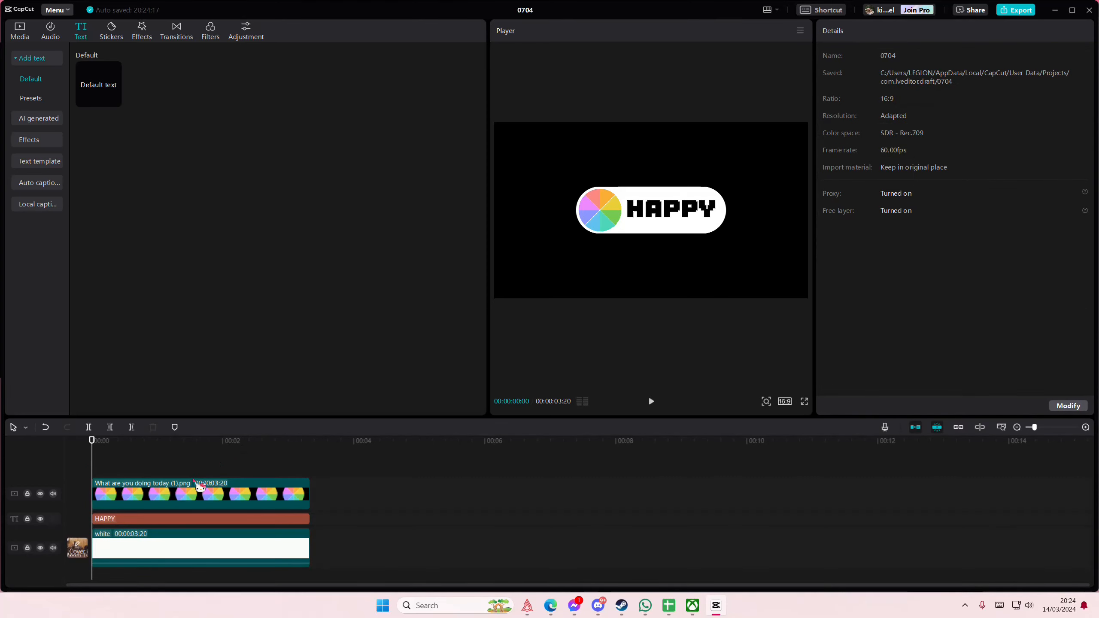
Duplicate the HAPPY text clip and move one copy past the other clips, starting at about 4.6 seconds.
click(175, 521)
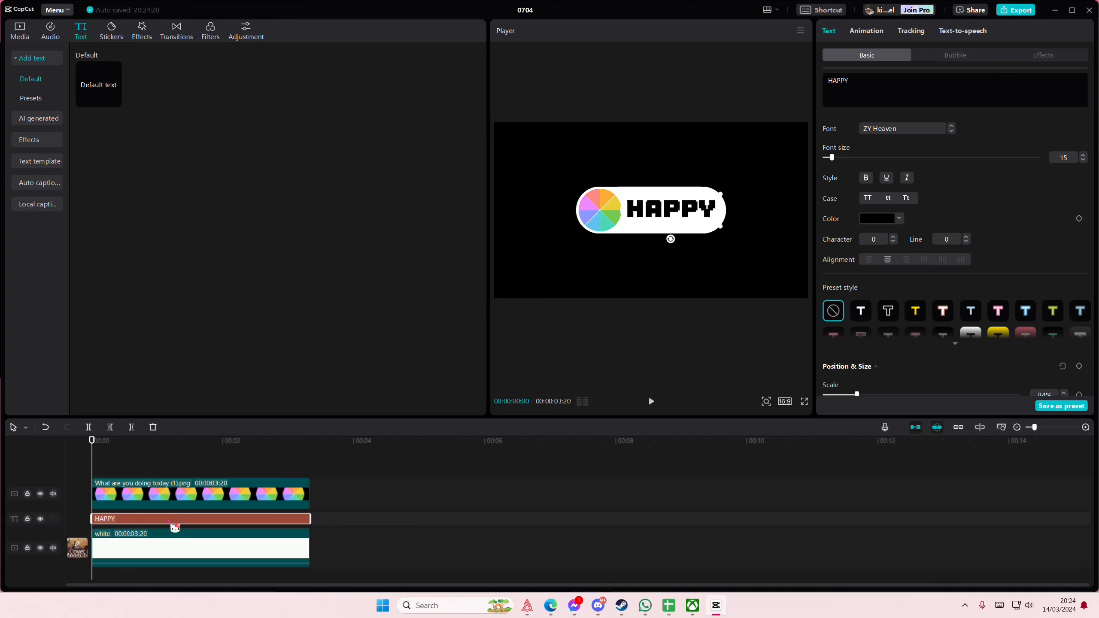
drag(178, 518, 478, 518)
click(192, 468)
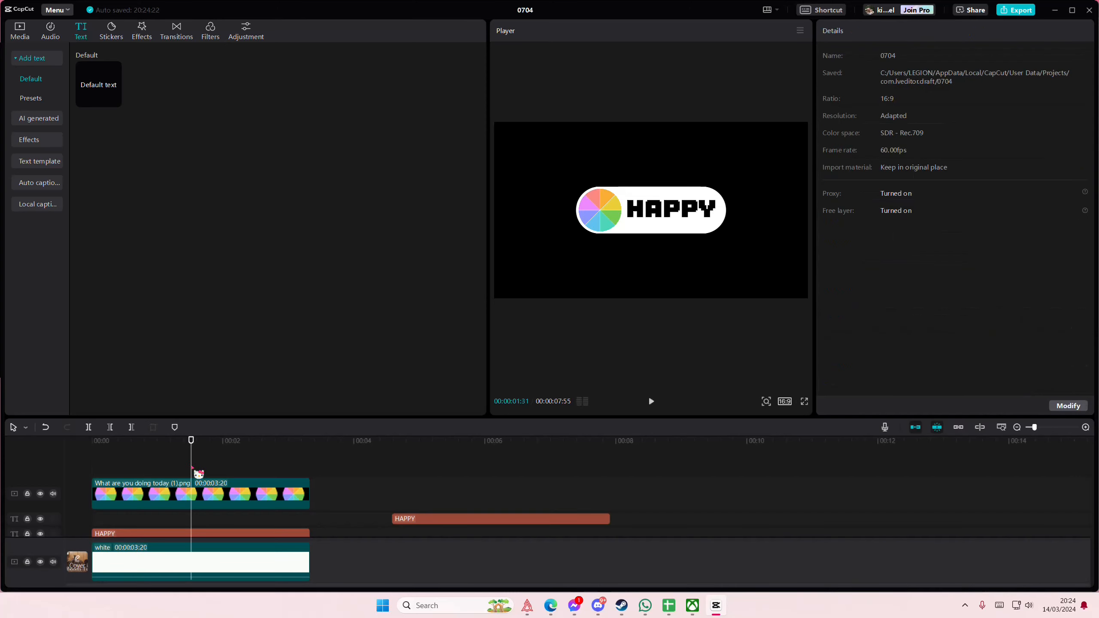
Keyframe the wheel's position and size from the start, roll it to the pill's other end at 944° by the clip's end, and preview it.
drag(191, 468, 28, 469)
click(107, 502)
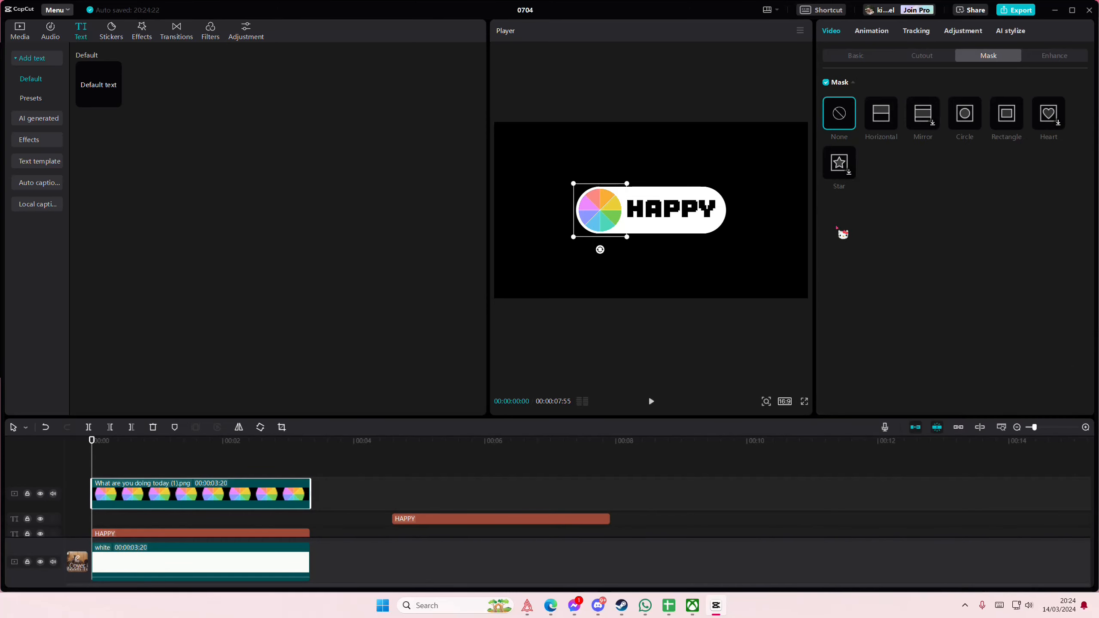
click(856, 56)
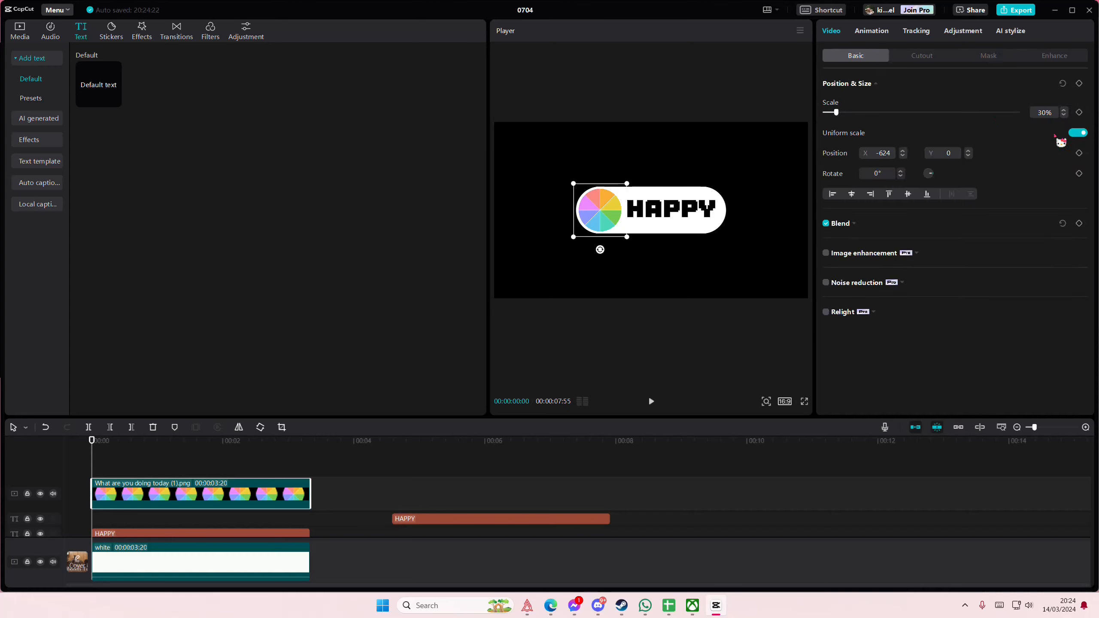
click(1079, 83)
drag(300, 445, 307, 472)
drag(585, 238, 702, 168)
drag(172, 456, 71, 457)
key(space)
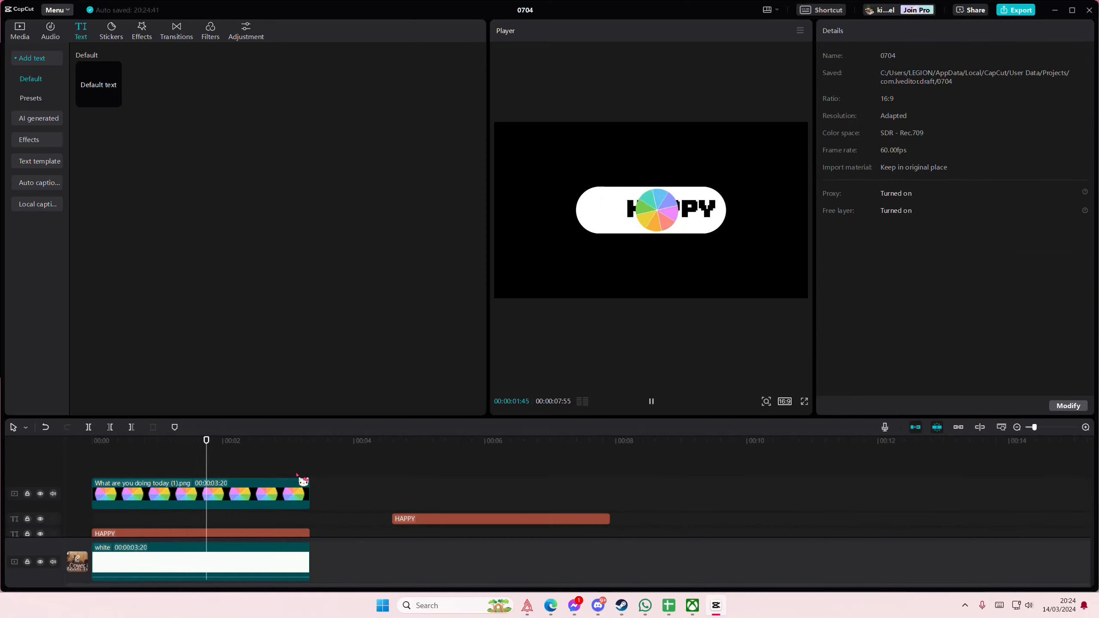
Shift the spare HAPPY text to about 4.2 seconds and turn the HAPPY text under the wheel into a compound clip.
drag(464, 518, 353, 516)
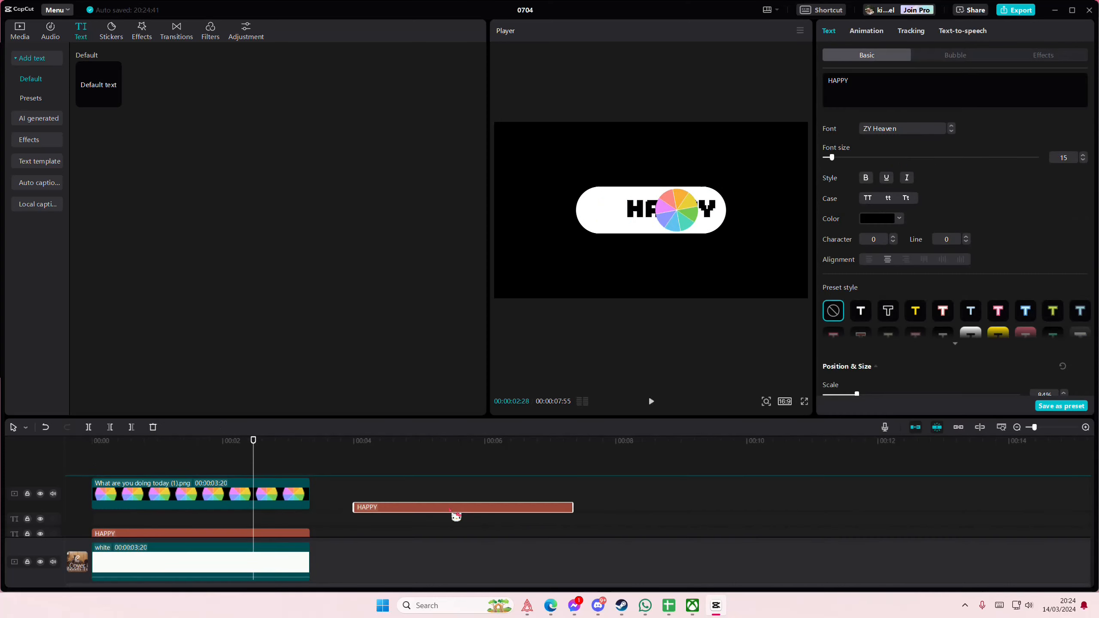
right_click(285, 534)
click(321, 539)
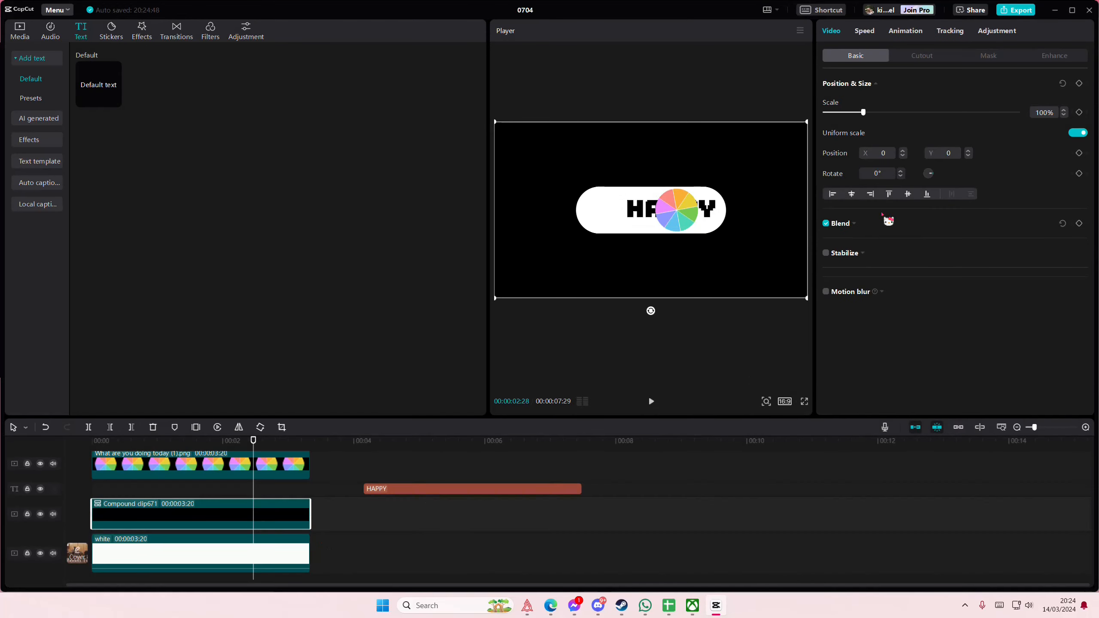
Apply a horizontal mask to the compound clip, rotated 90° and positioned at X -171, Y -26 beside the wheel.
drag(161, 441, 61, 456)
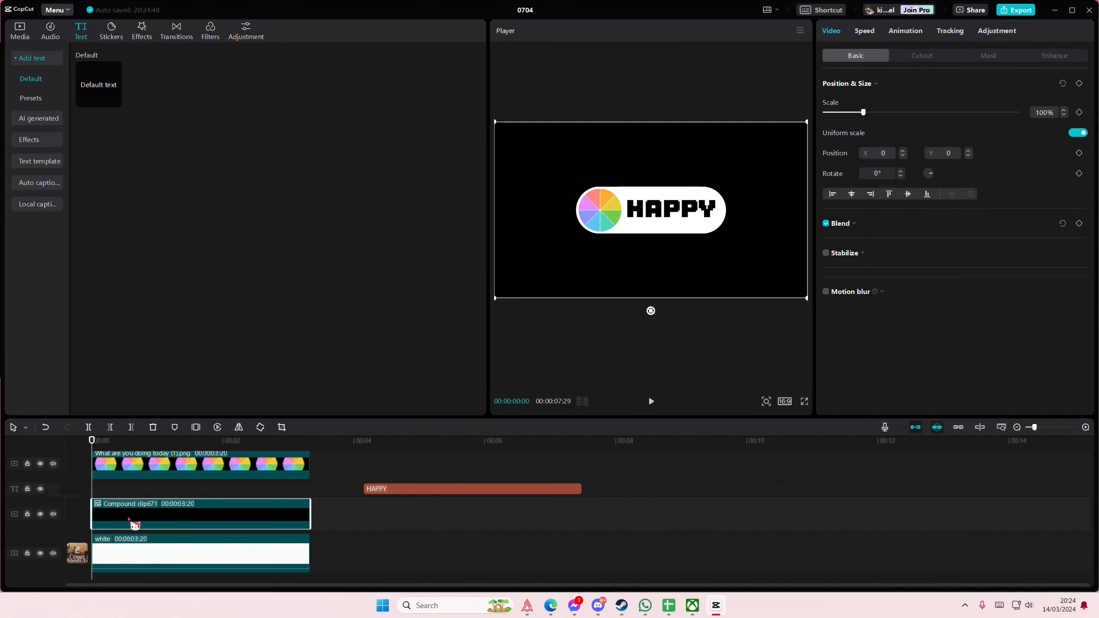
click(979, 58)
click(881, 114)
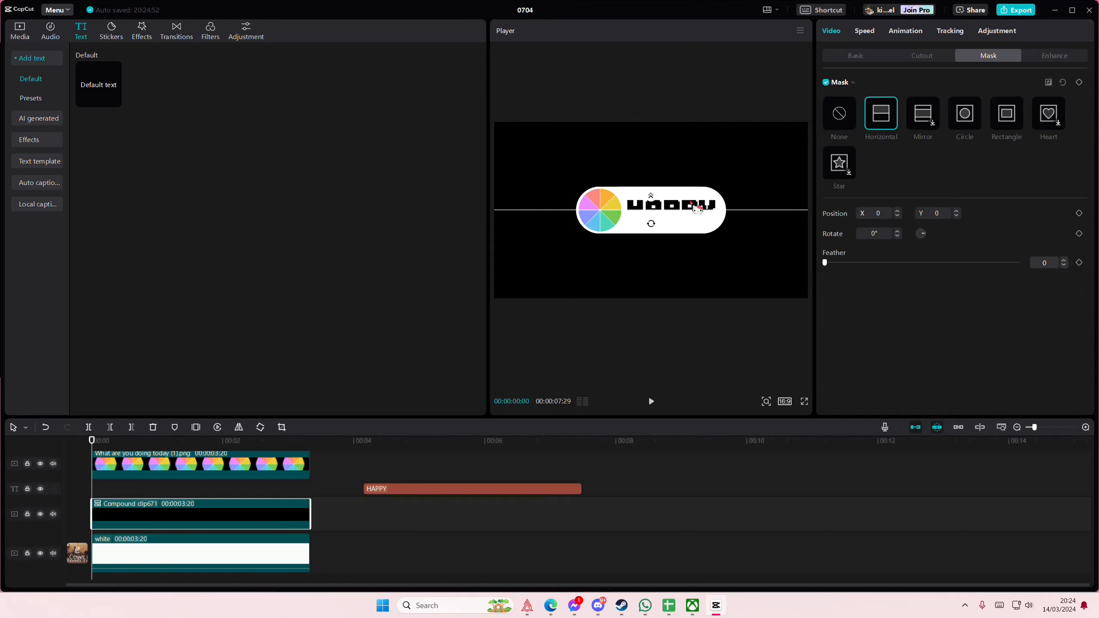
drag(650, 226, 626, 247)
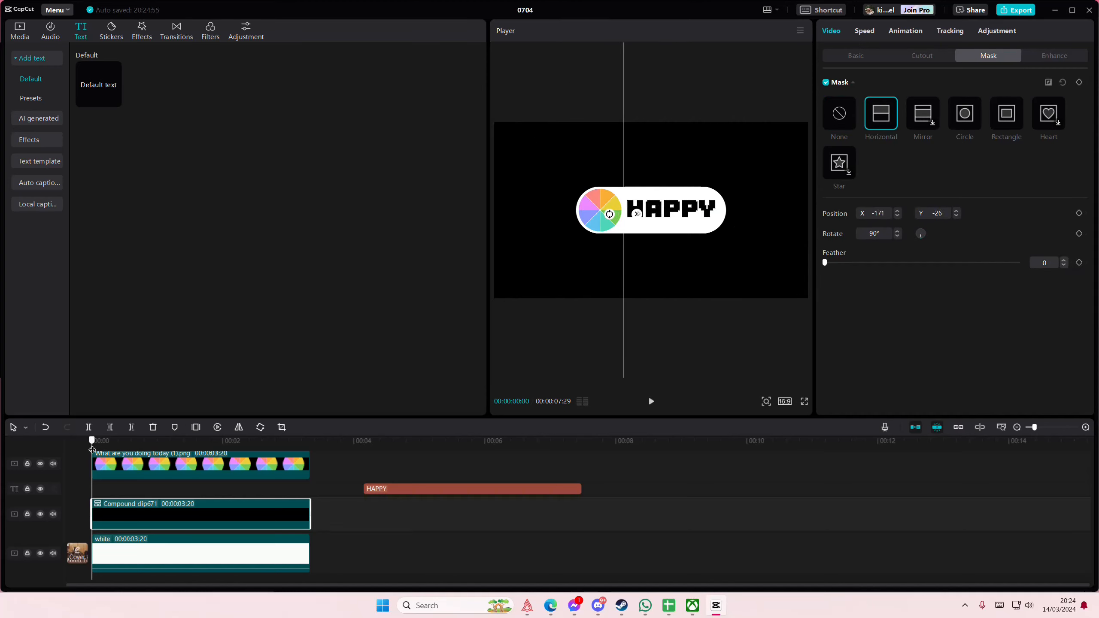
Keyframe the mask at 00:00:00:48, and at 00:00:03:14 move it to X 431, Y -87 to wipe the text away.
drag(92, 450, 152, 466)
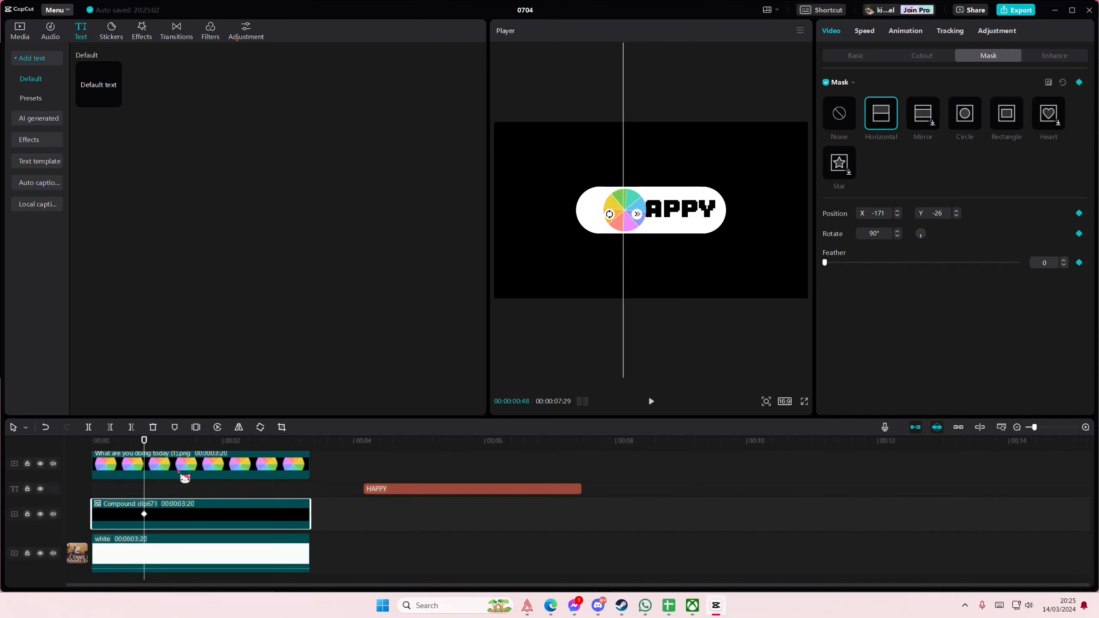
drag(146, 448, 303, 474)
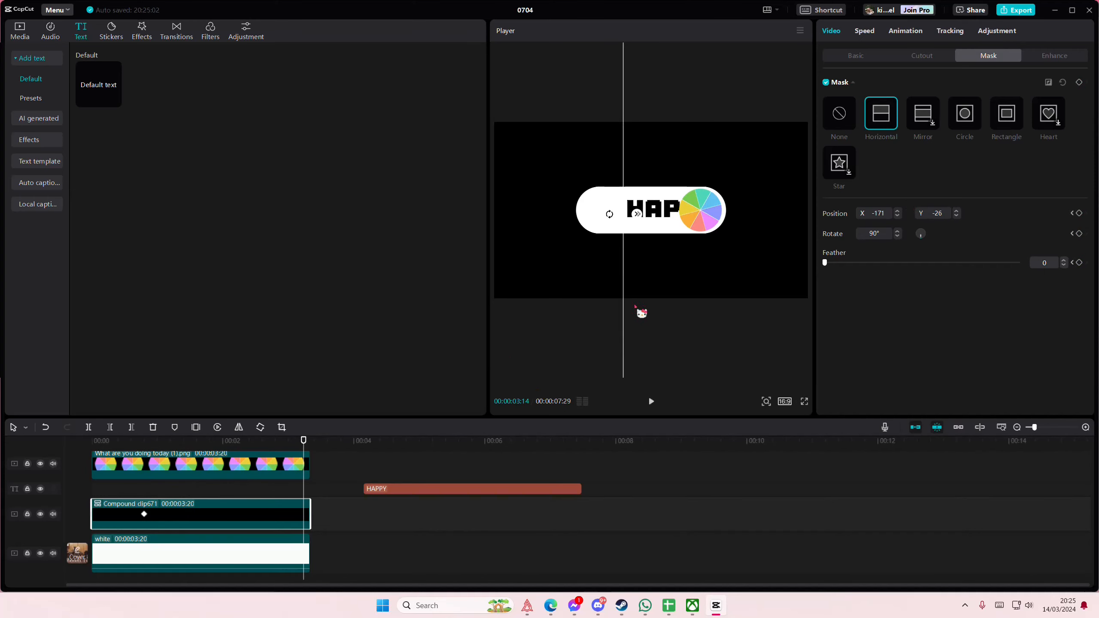
drag(641, 313, 737, 319)
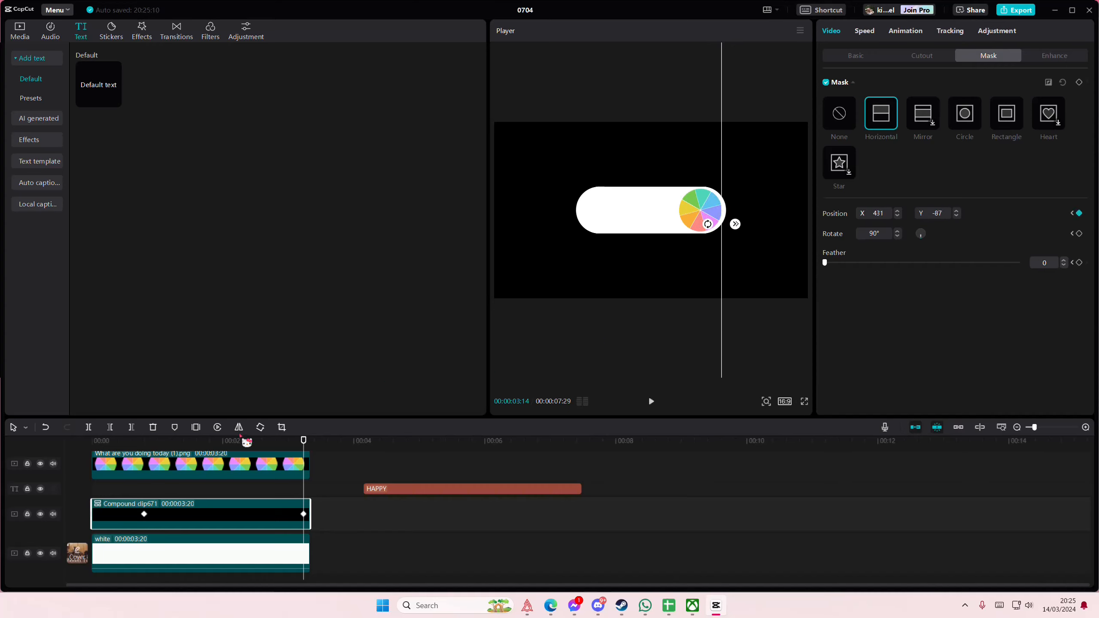
Scrub and play the animation to check that the text mask follows the rolling wheel.
drag(240, 437, 133, 454)
key(super)
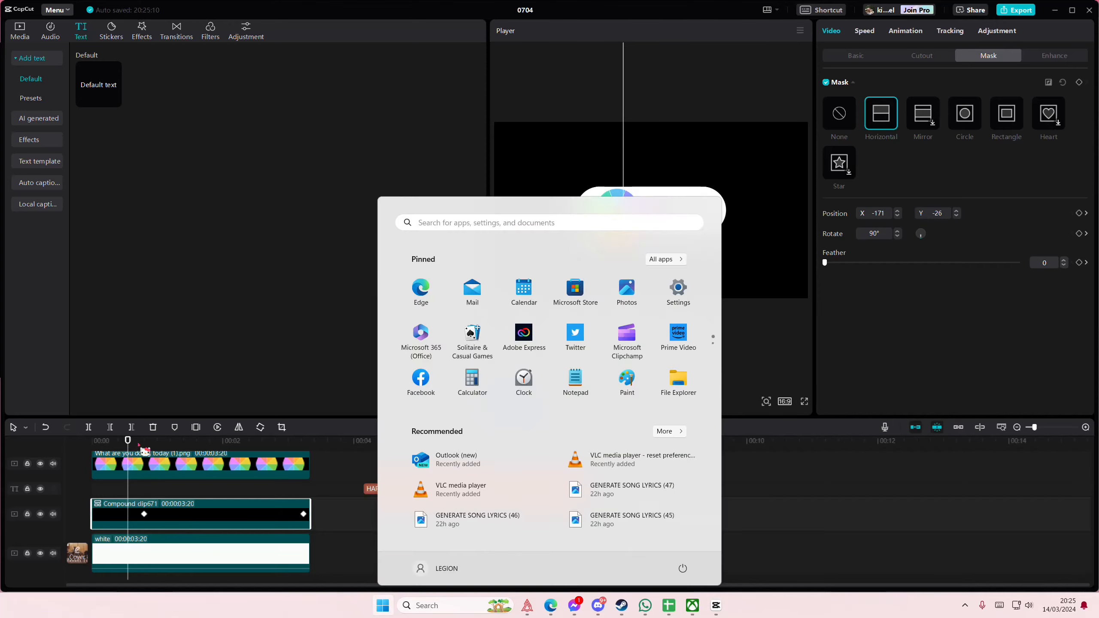
click(152, 393)
mouse_move(147, 454)
mouse_down()
mouse_move(133, 455)
mouse_move(150, 446)
mouse_up()
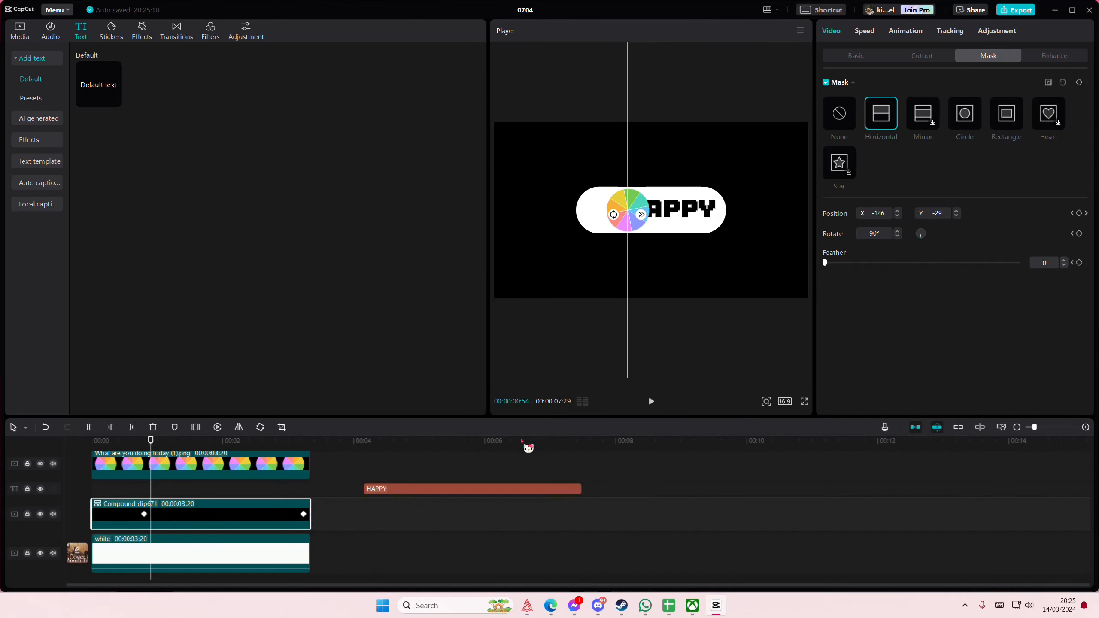
click(626, 447)
drag(582, 446, 137, 439)
key(space)
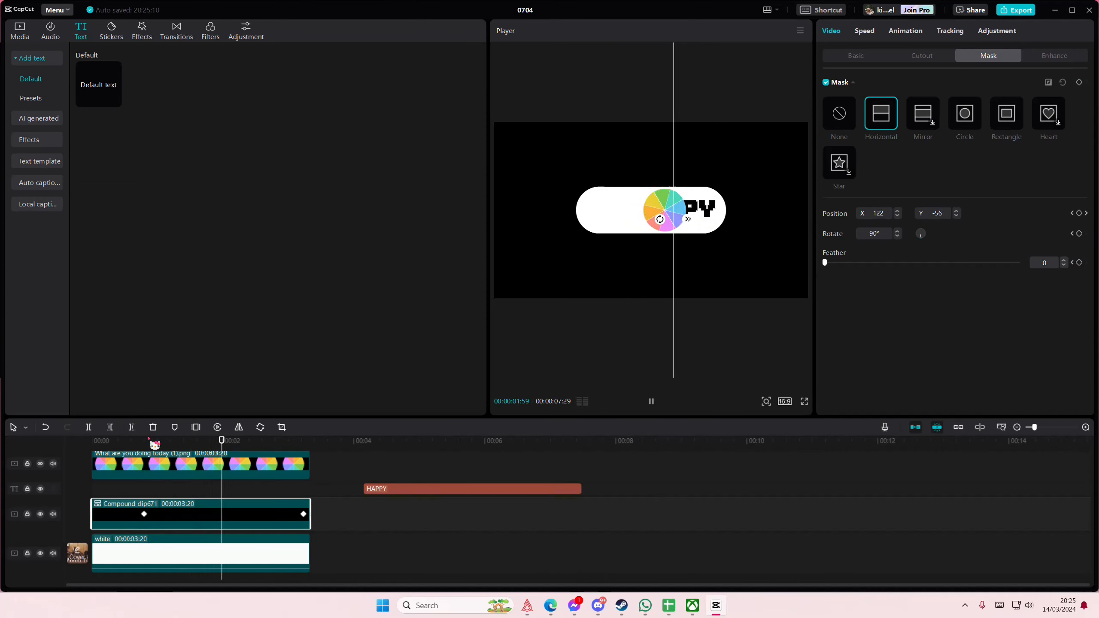
key(space)
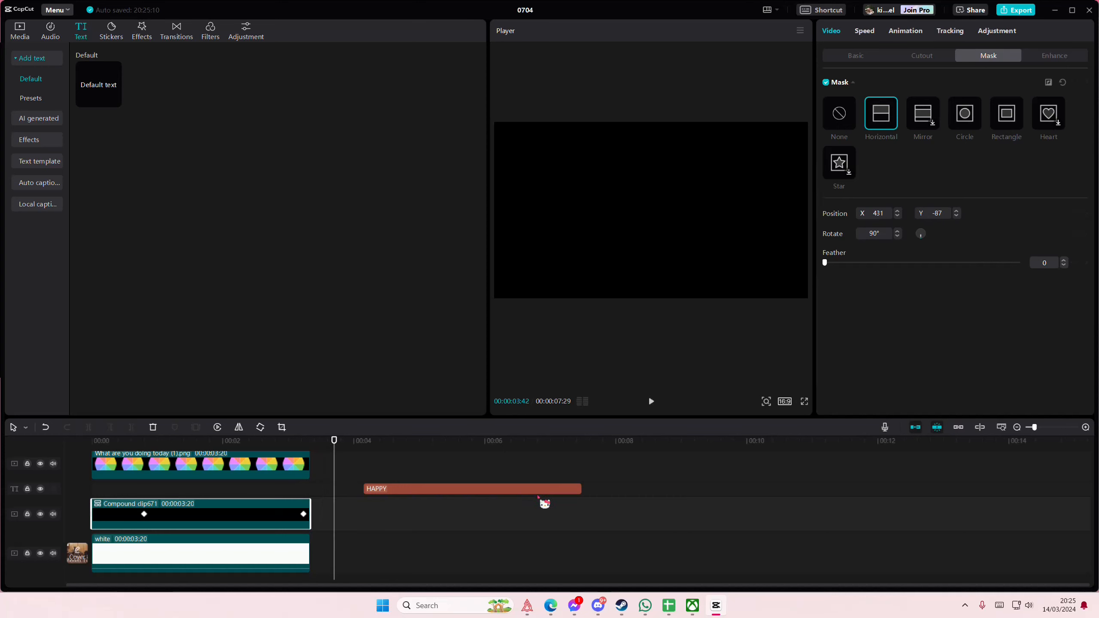
Move the spare HAPPY text clip back to the timeline start above the wheel clip, and select the white clip.
click(539, 491)
drag(421, 500, 177, 488)
scroll(239, 503, down, 1)
click(298, 543)
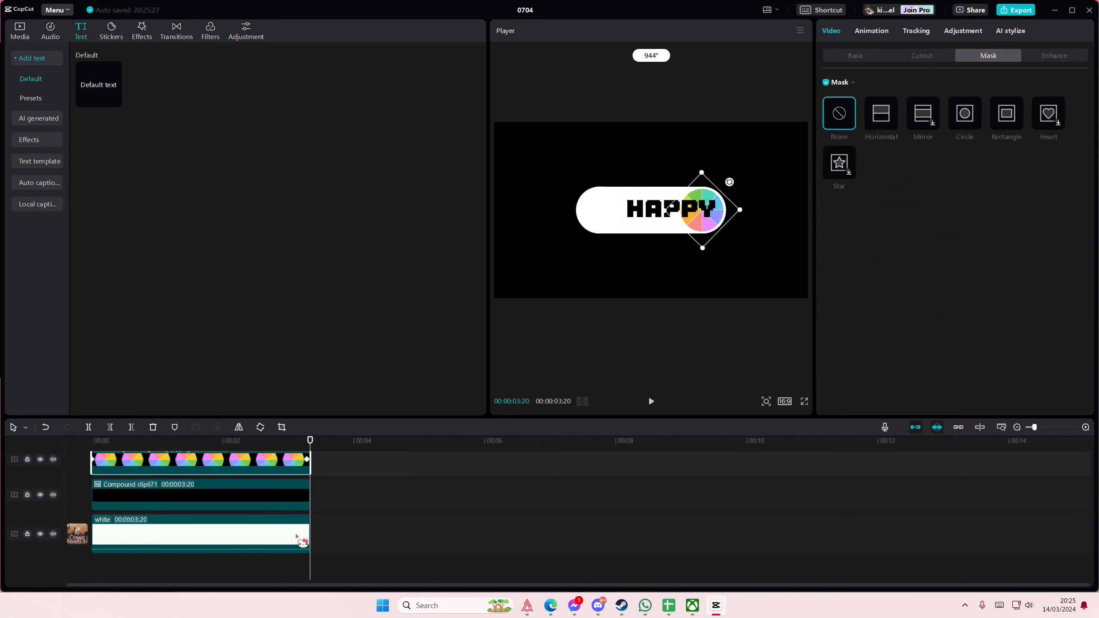
scroll(306, 486, up, 1)
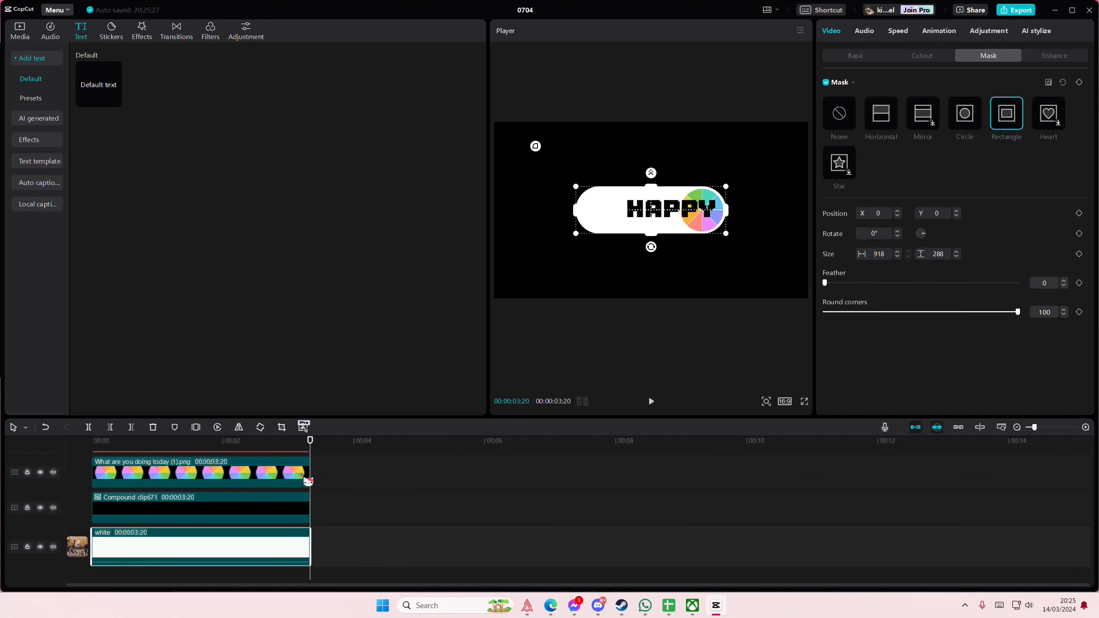
Try lengthening the wheel and white clips to 00:00:04:11, check the text mask's keyframes, and undo the extension.
ctrl+click(306, 475)
drag(310, 473, 365, 477)
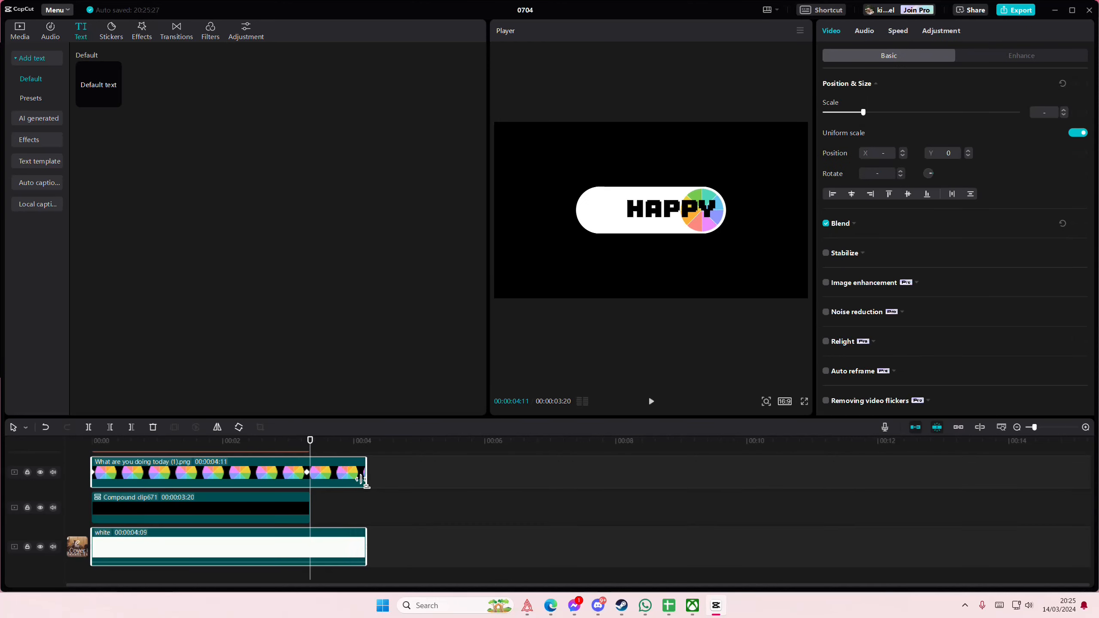
scroll(334, 515, up, 1)
click(286, 484)
drag(282, 468, 138, 470)
scroll(271, 521, down, 1)
click(272, 522)
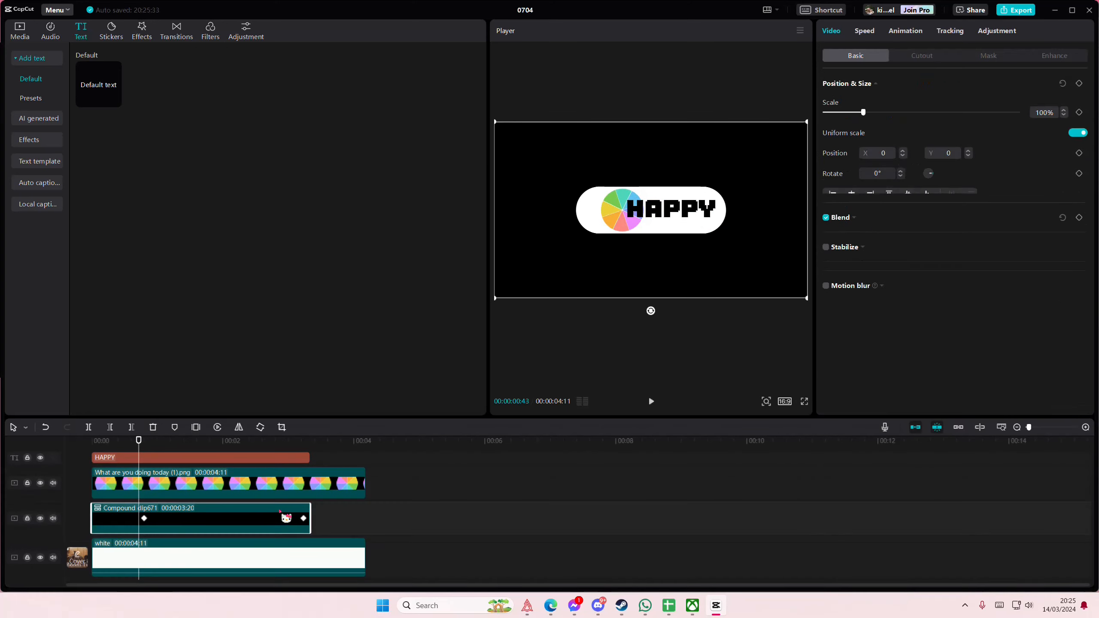
click(303, 518)
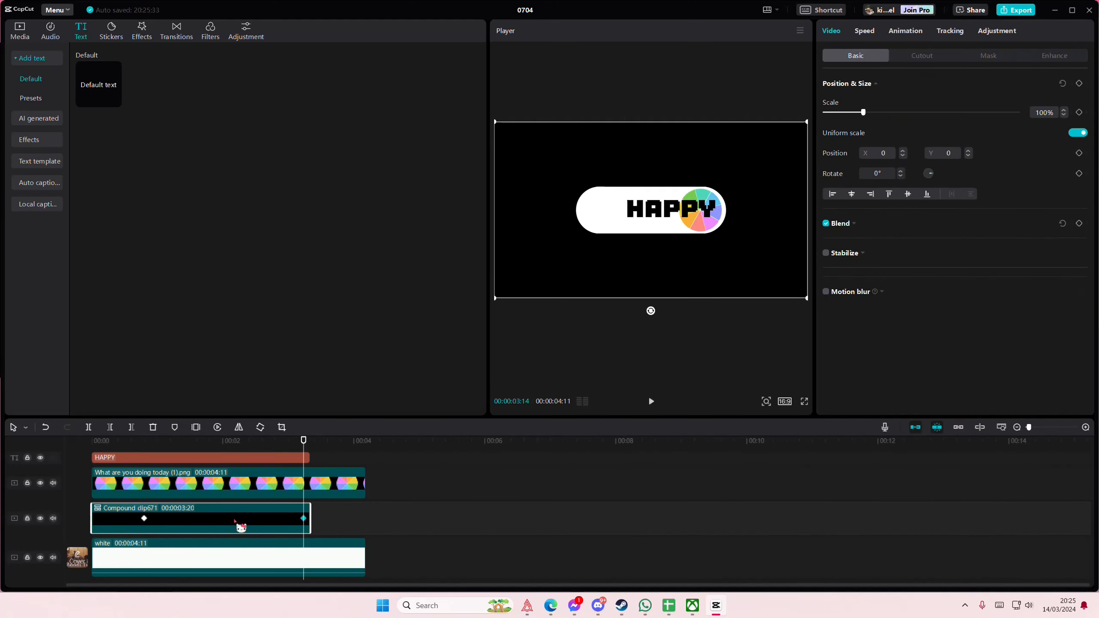
key(ctrl+z)
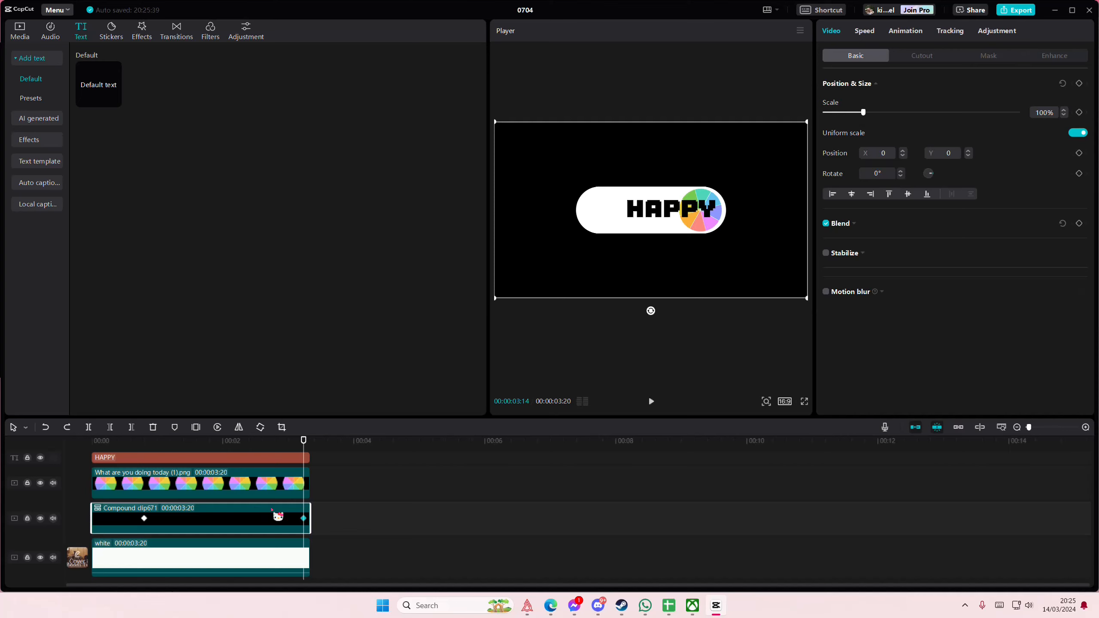
Adjust the compound clip's mask at the 00:00:03:14 keyframe to position X 386, Y -113.
click(991, 59)
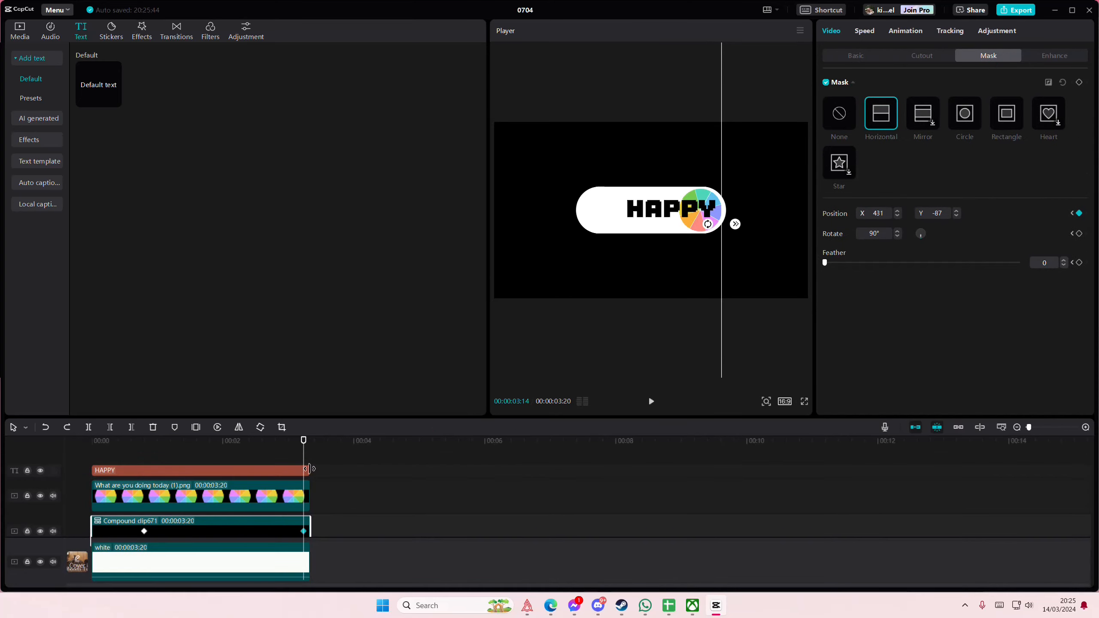
key(ctrl+z)
key(ctrl+shift+z)
key(ctrl+shift+z)
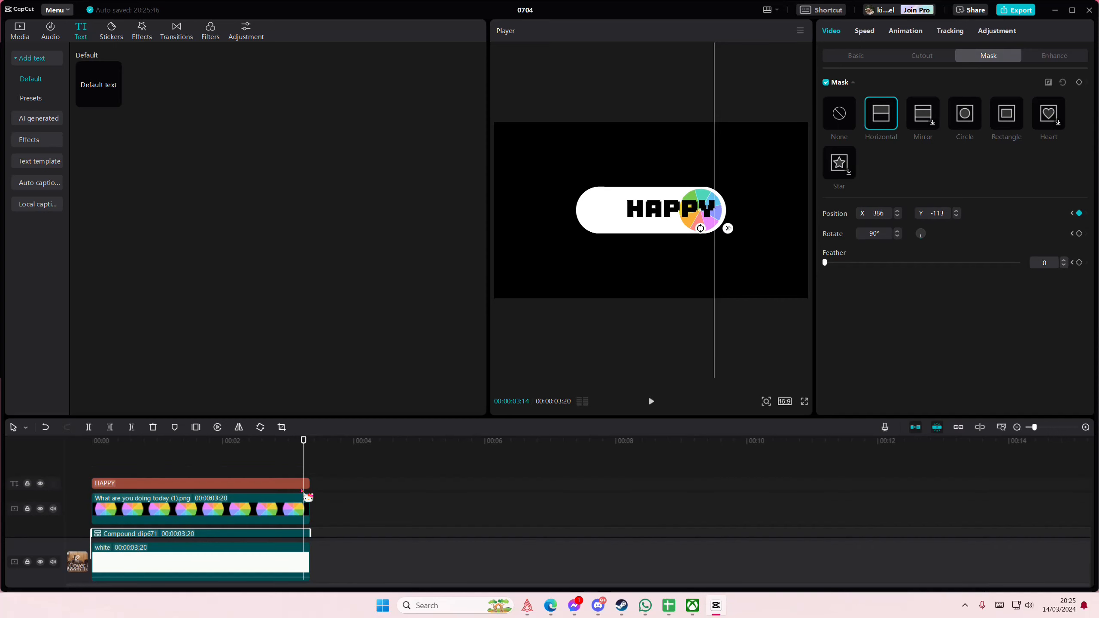
Extend the wheel clip and the white clip together to 00:00:04:22.
click(308, 486)
click(302, 515)
ctrl+click(308, 569)
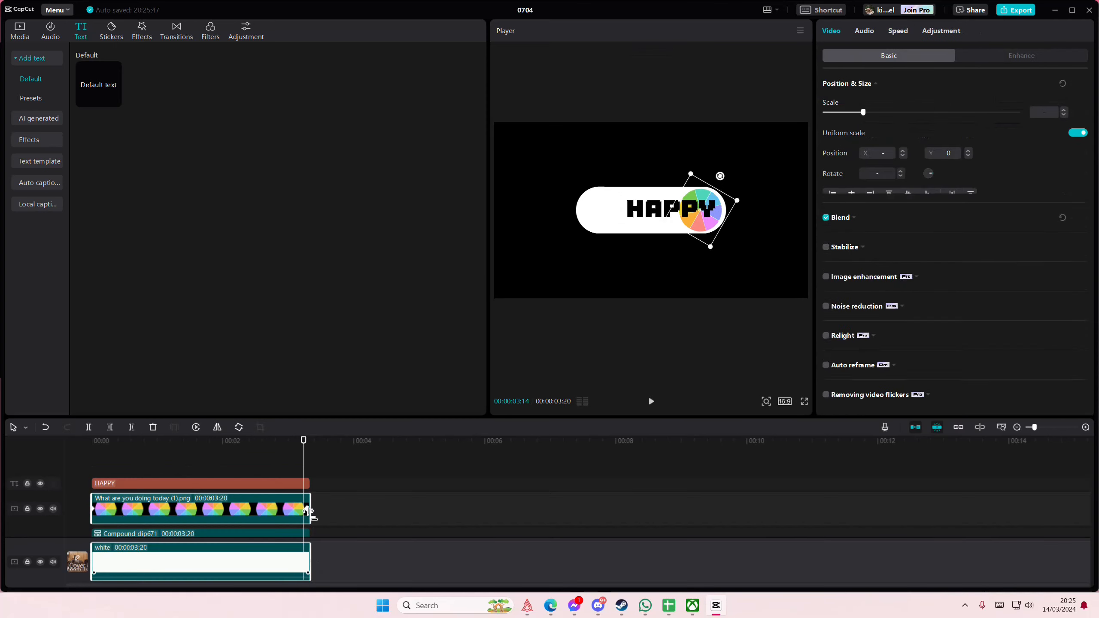
drag(311, 506, 377, 507)
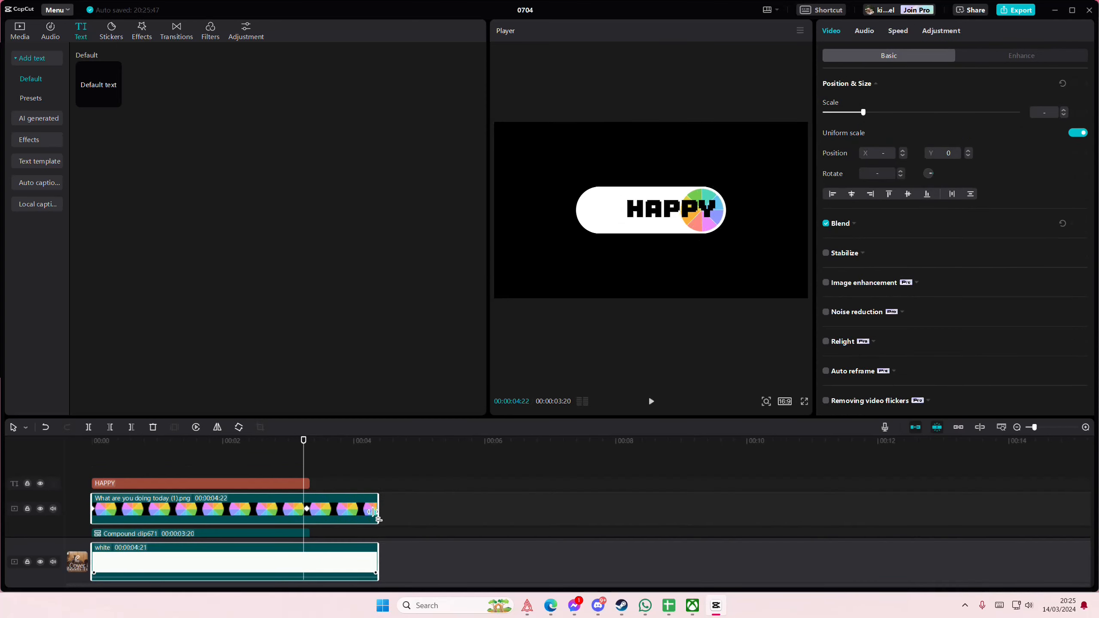
Change the spare HAPPY text to SAD and place it in the left half of the white pill.
click(281, 493)
click(307, 482)
drag(668, 213, 630, 213)
drag(889, 101, 778, 83)
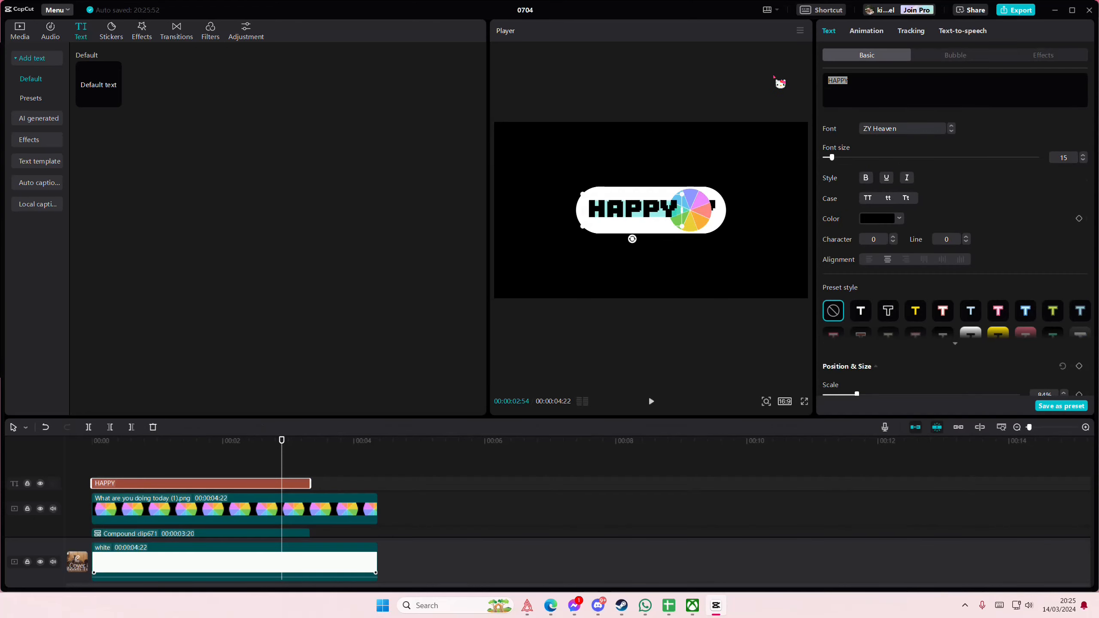
text(SAD)
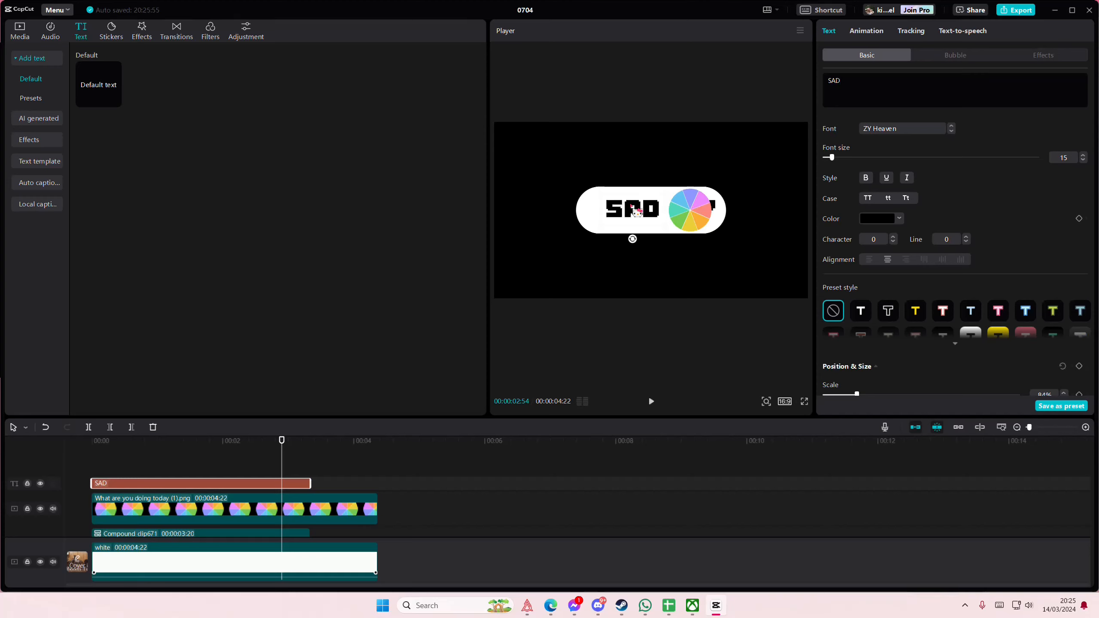
drag(636, 213, 630, 217)
Lengthen the SAD text clip to 00:00:04:22 and turn it into a compound clip.
click(231, 471)
click(202, 476)
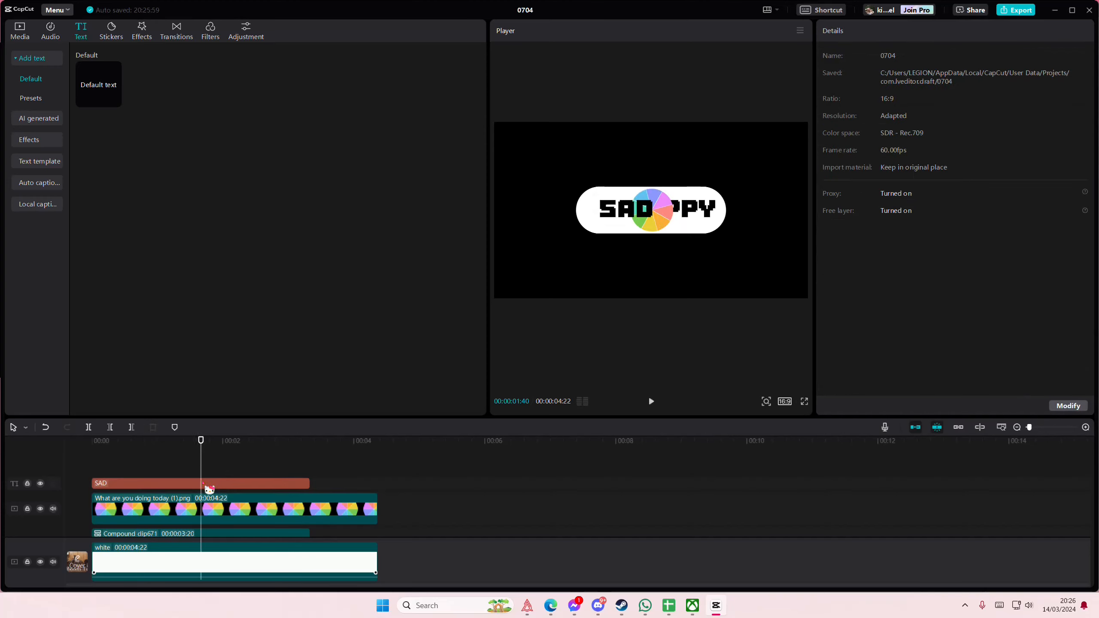
right_click(203, 484)
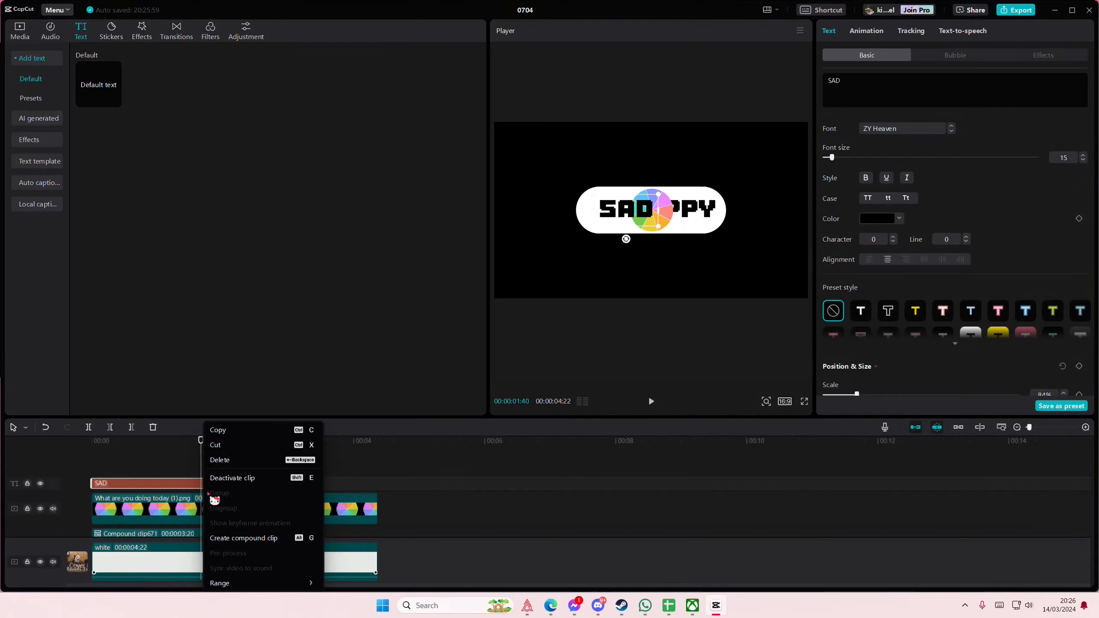
click(155, 483)
drag(309, 485, 370, 488)
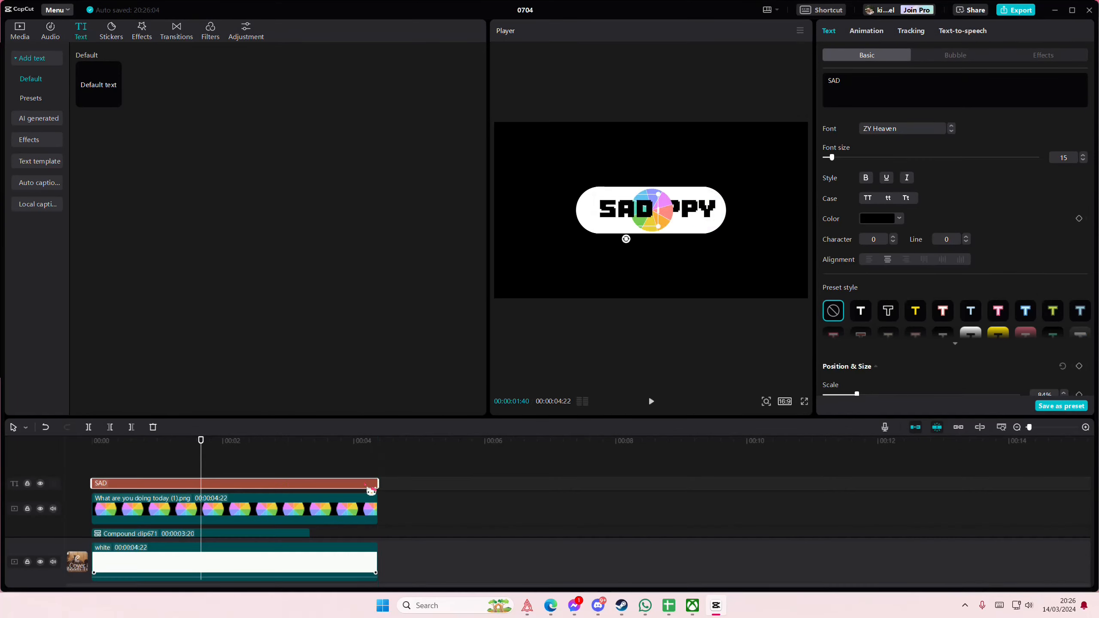
right_click(370, 488)
click(400, 545)
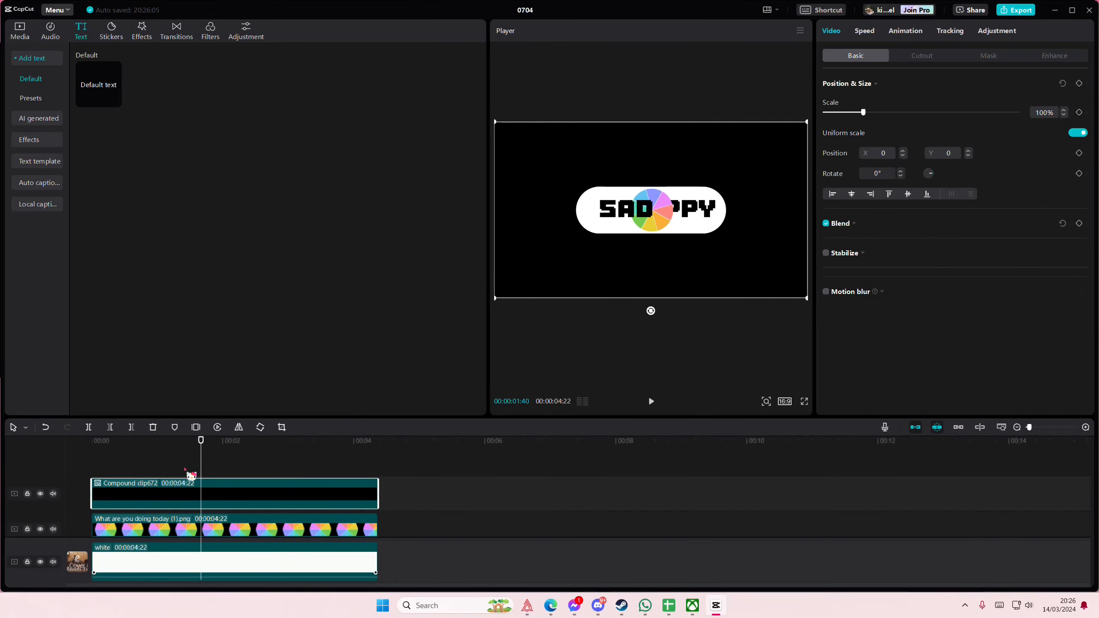
Give the SAD compound clip a horizontal mask rotated -90° at X -383, Y -42, keyframed at 00:00:00:00.
click(988, 55)
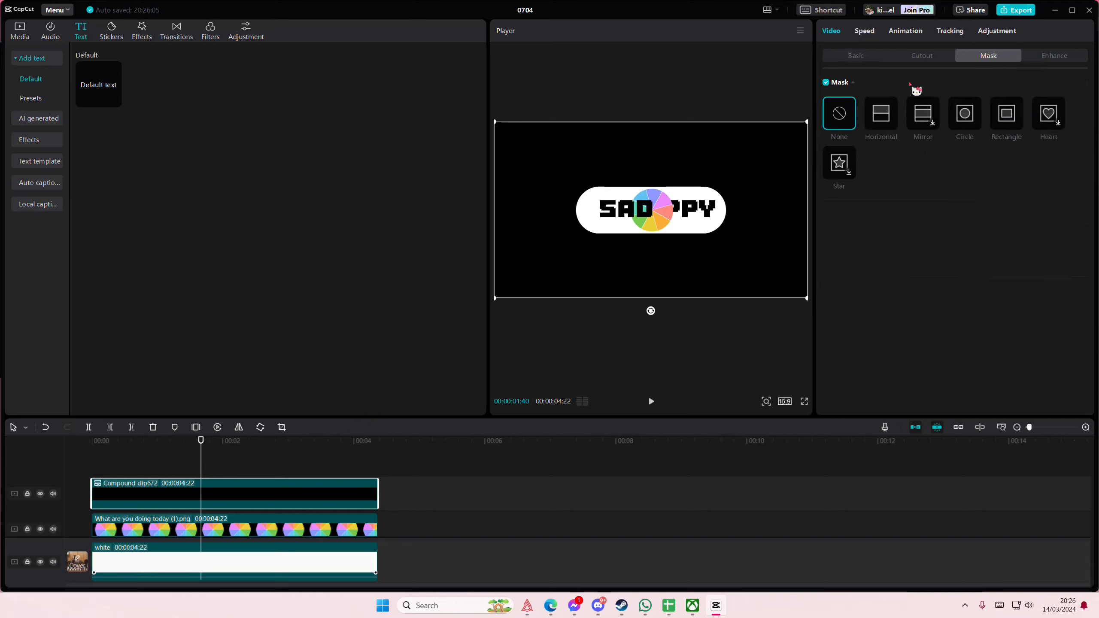
click(878, 119)
drag(657, 232, 630, 216)
drag(100, 463, 84, 464)
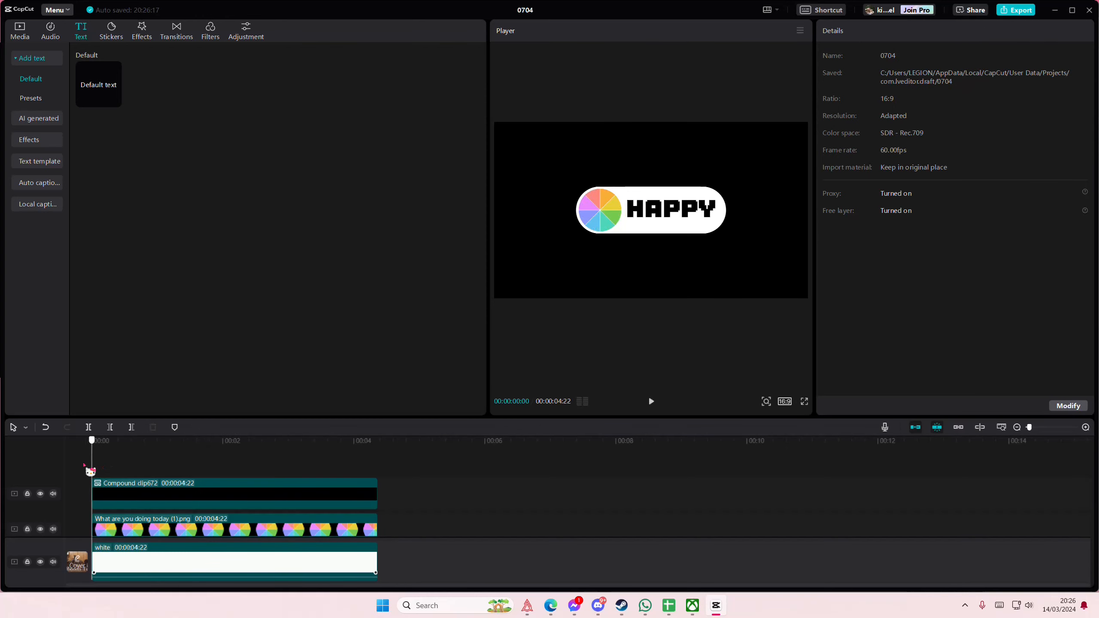
click(143, 494)
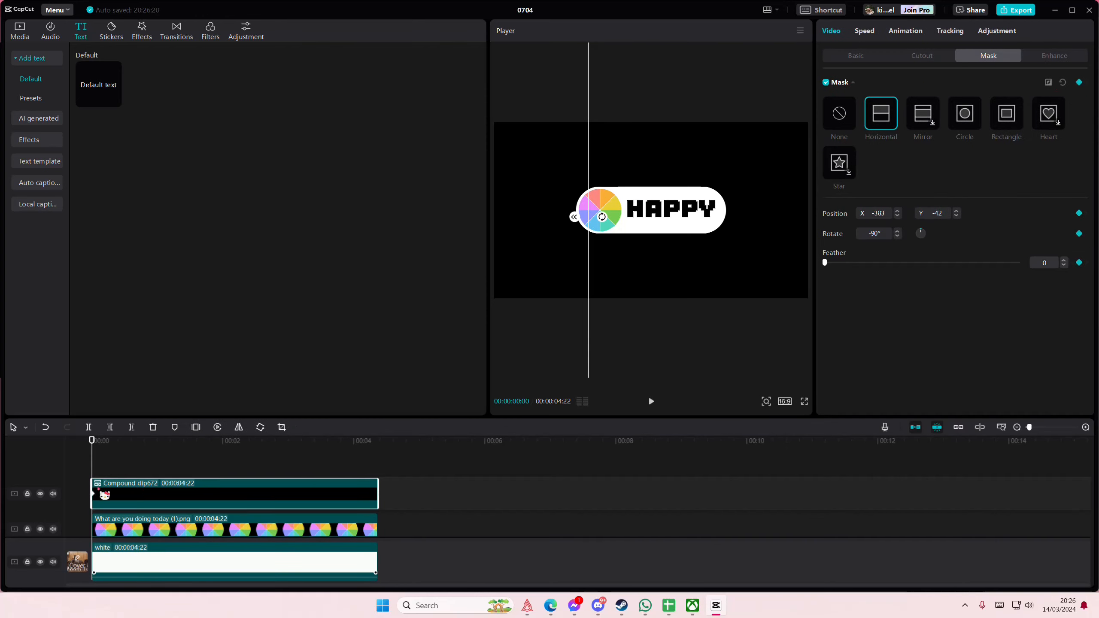
At 00:00:02:29, move the SAD clip's mask line right to the wheel so the wipe follows its roll.
drag(150, 473, 260, 498)
click(261, 502)
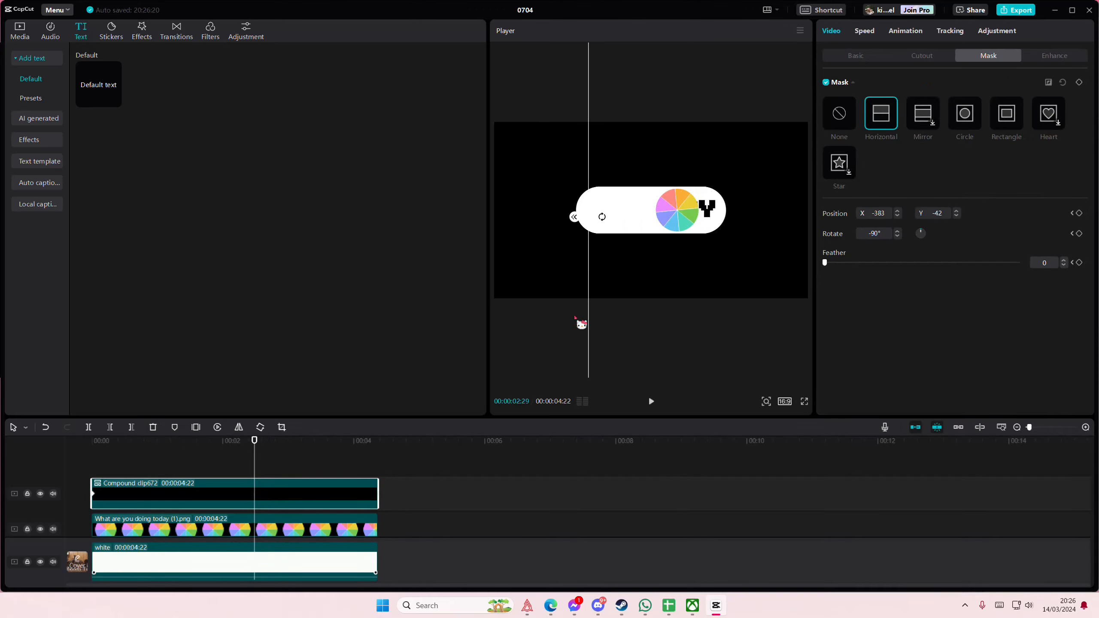
drag(575, 318, 662, 321)
drag(149, 462, 73, 464)
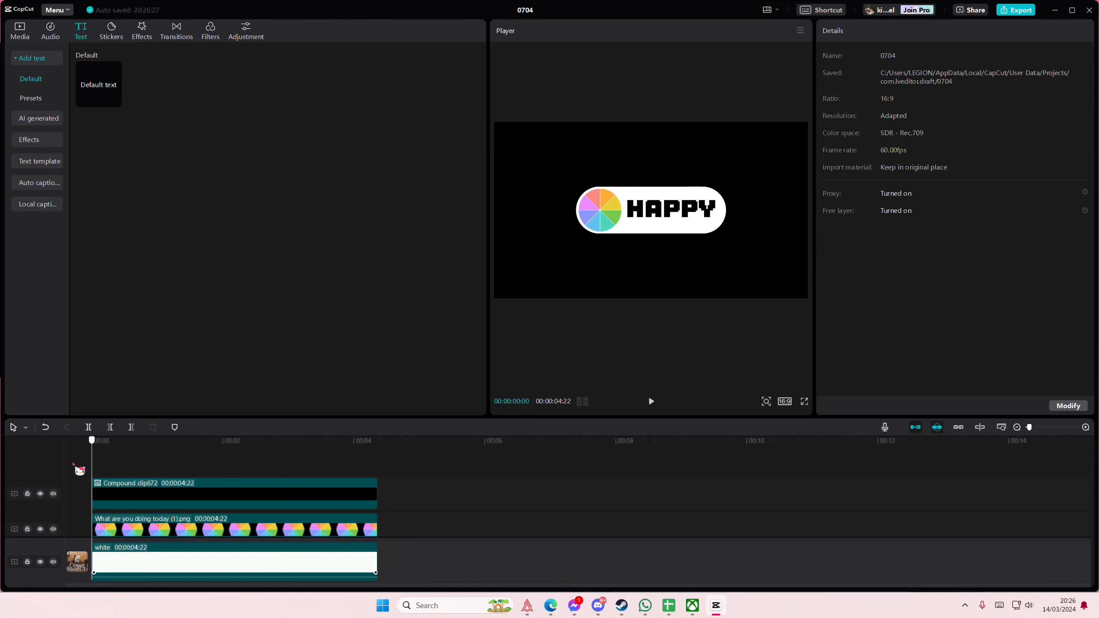
Move the SAD compound clip to the track beneath the wheel clip and play the animation from the start.
scroll(149, 490, down, 1)
drag(155, 467, 136, 527)
scroll(129, 502, up, 1)
click(113, 466)
drag(113, 466, 73, 465)
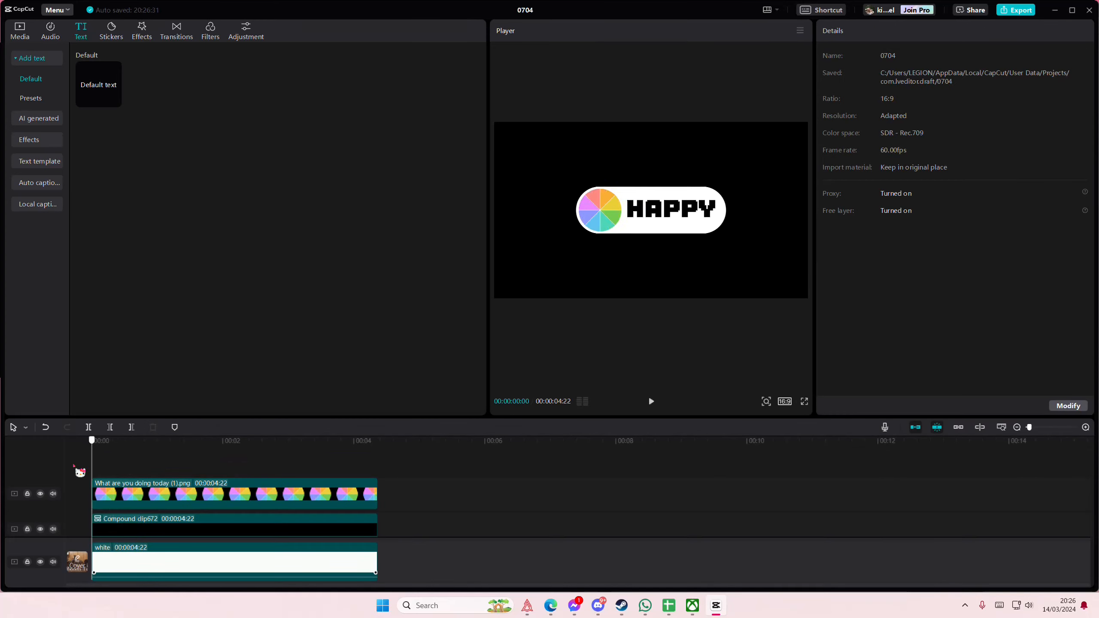
key(space)
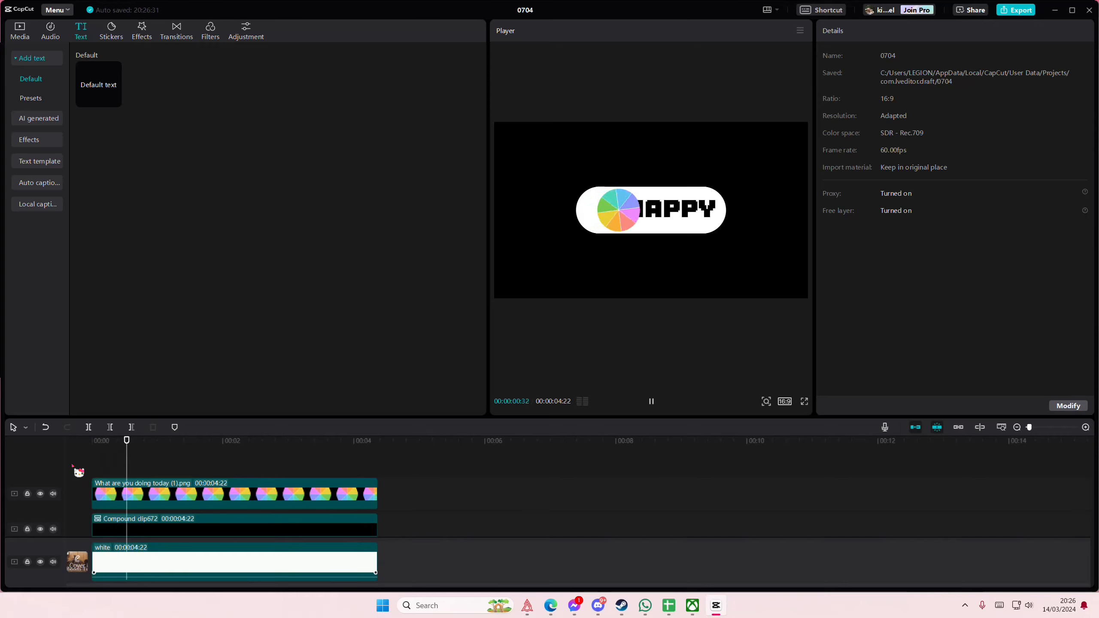